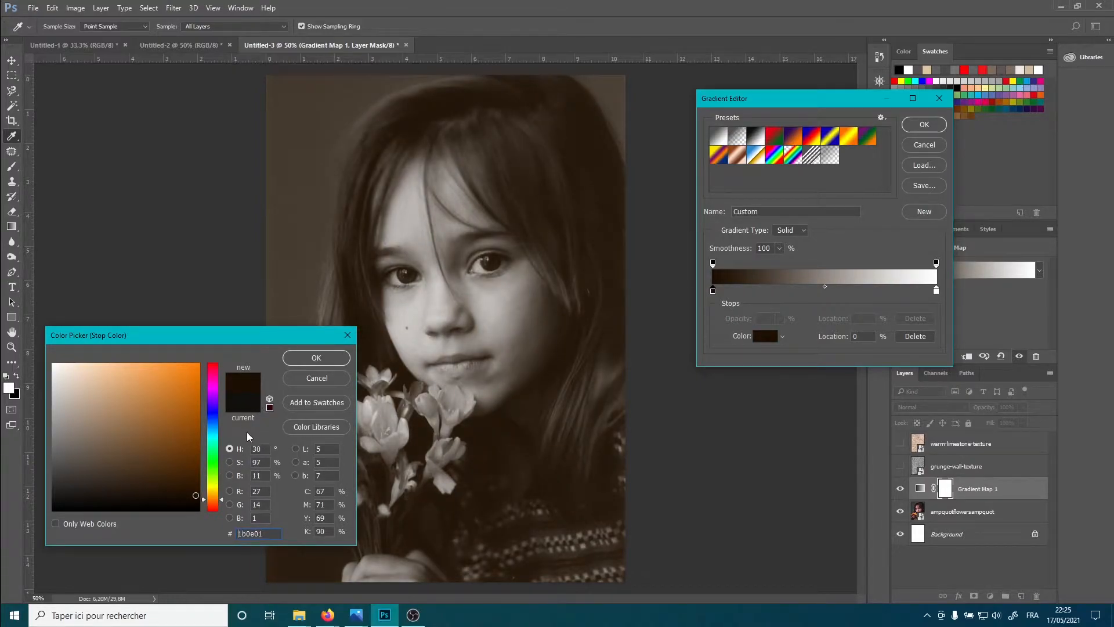
Accept dark brown 1b0e01 for the gradient's shadow stop and set the highlight stop to cream fef3e5.
left_click(298, 365)
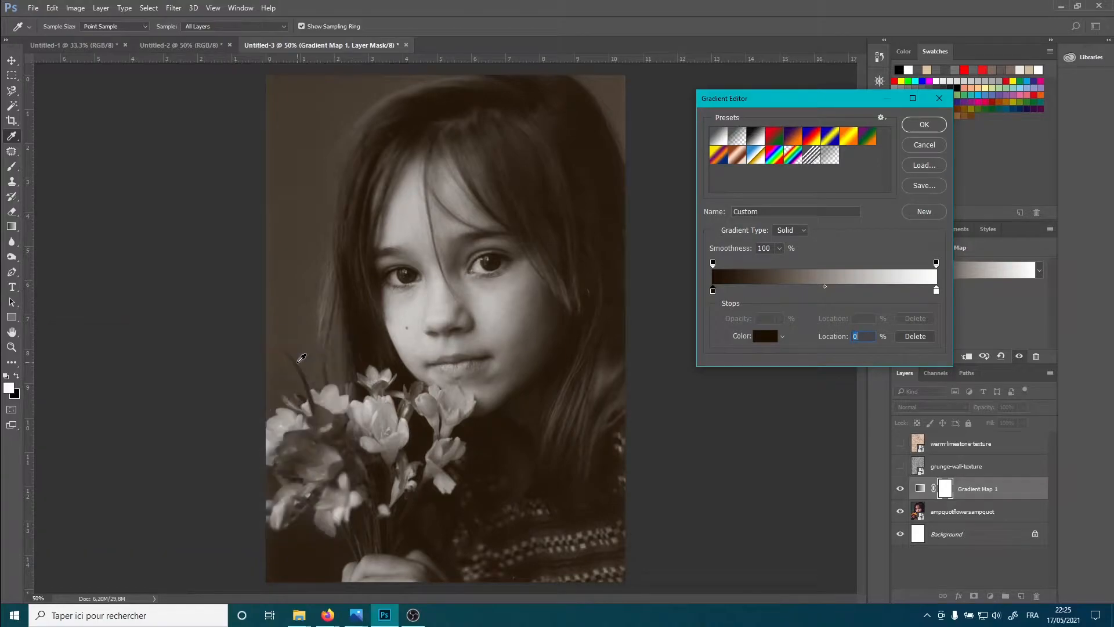
double_click(936, 290)
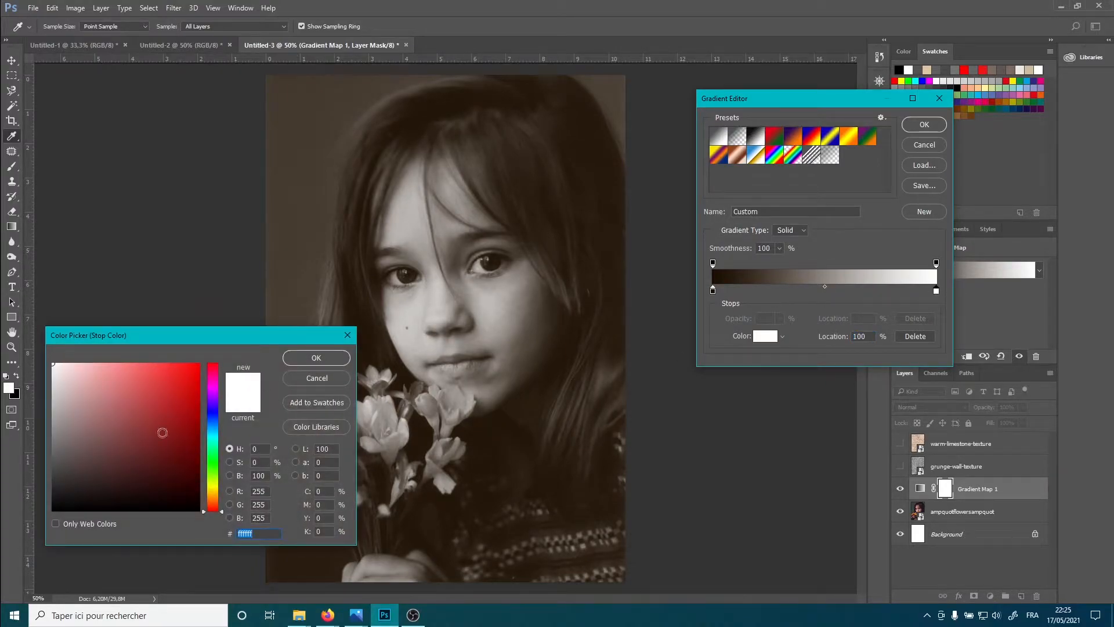
left_click_drag(215, 511, 215, 498)
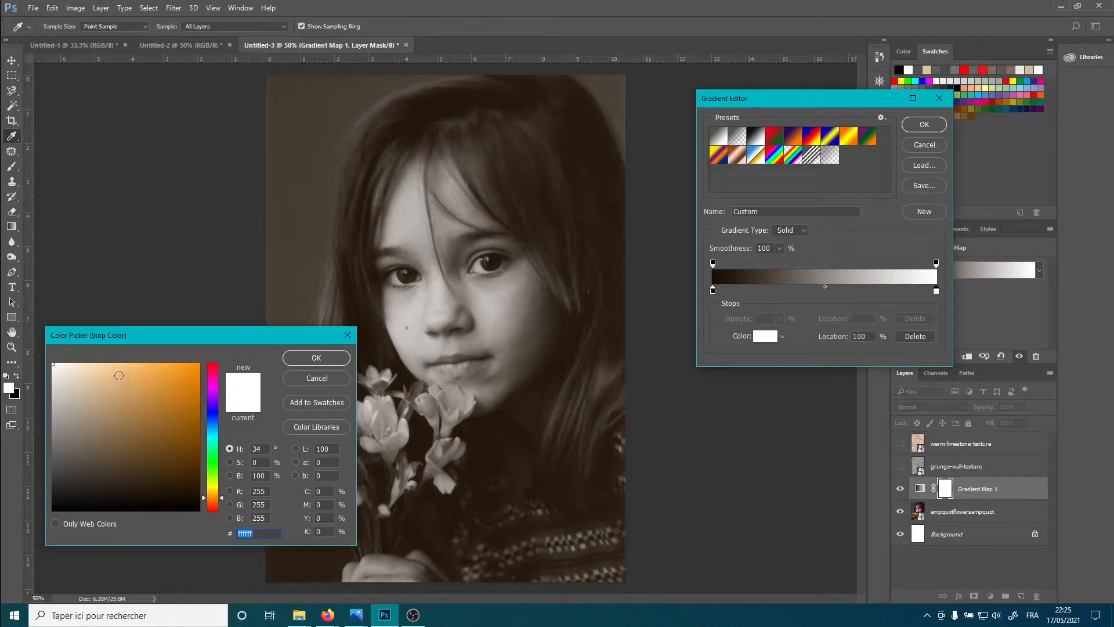
left_click(84, 363)
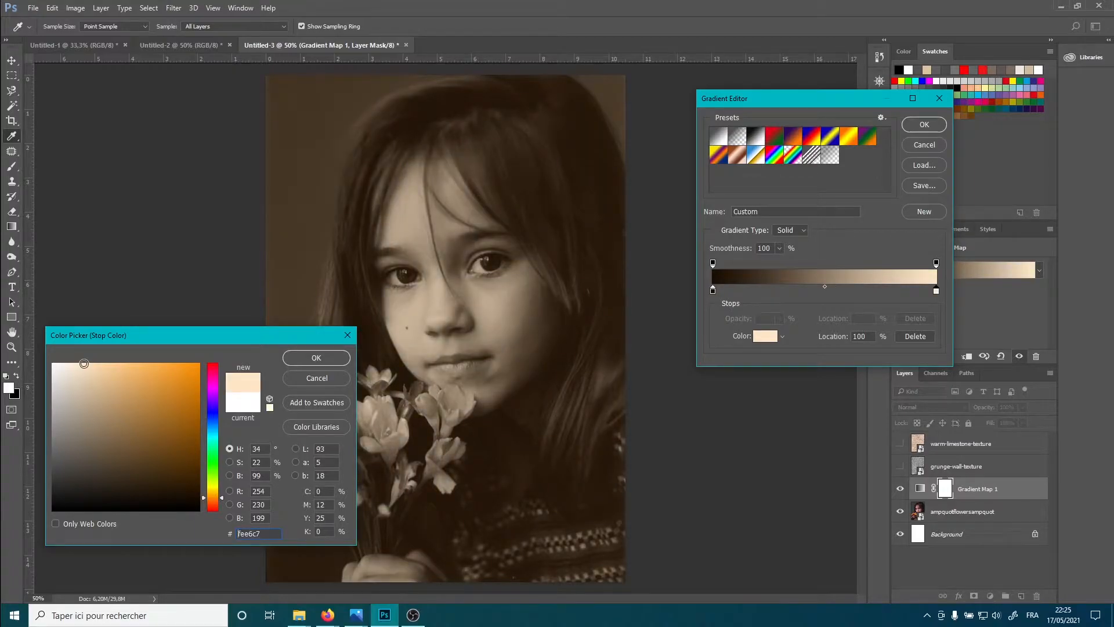
left_click(67, 364)
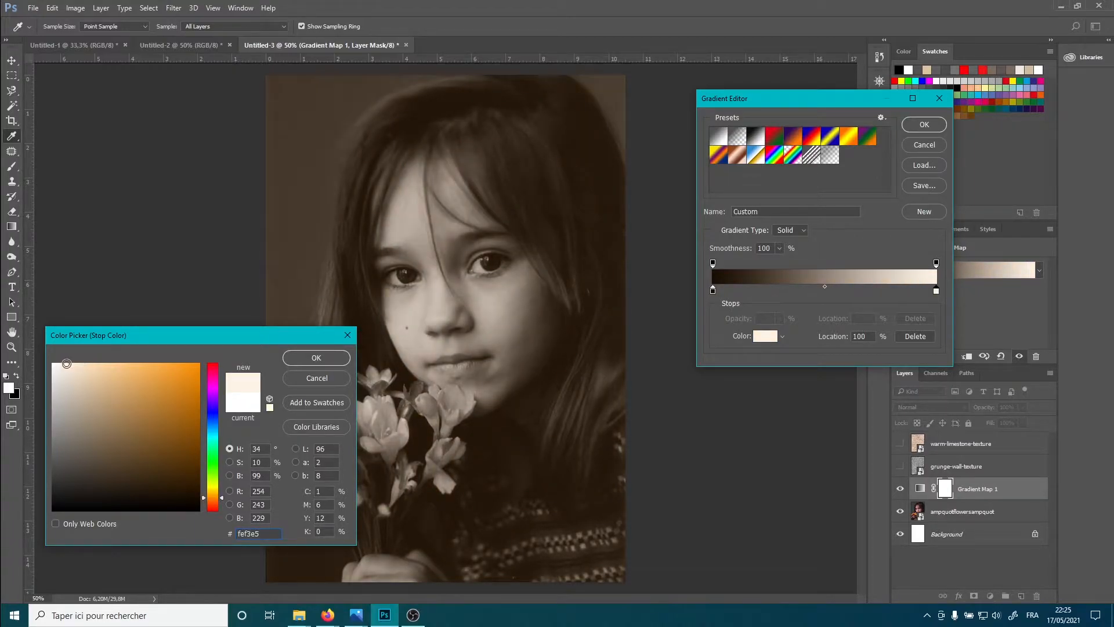
left_click(324, 358)
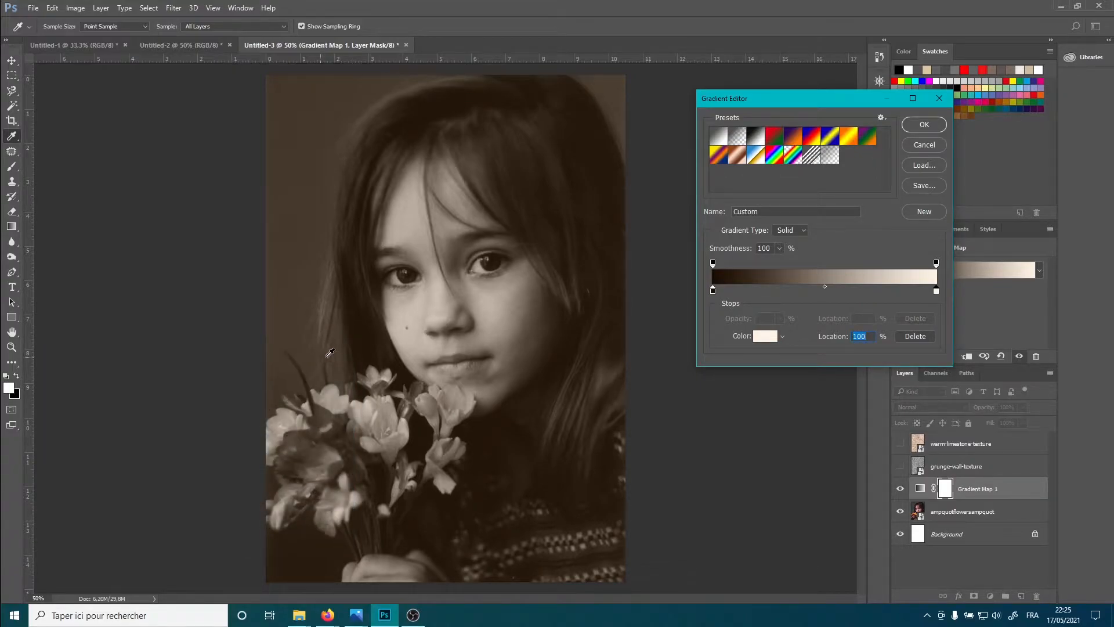
Try the gradient's highlight colour stop at location 72% and return it to 100%.
left_click(935, 126)
left_click_drag(938, 293, 873, 300)
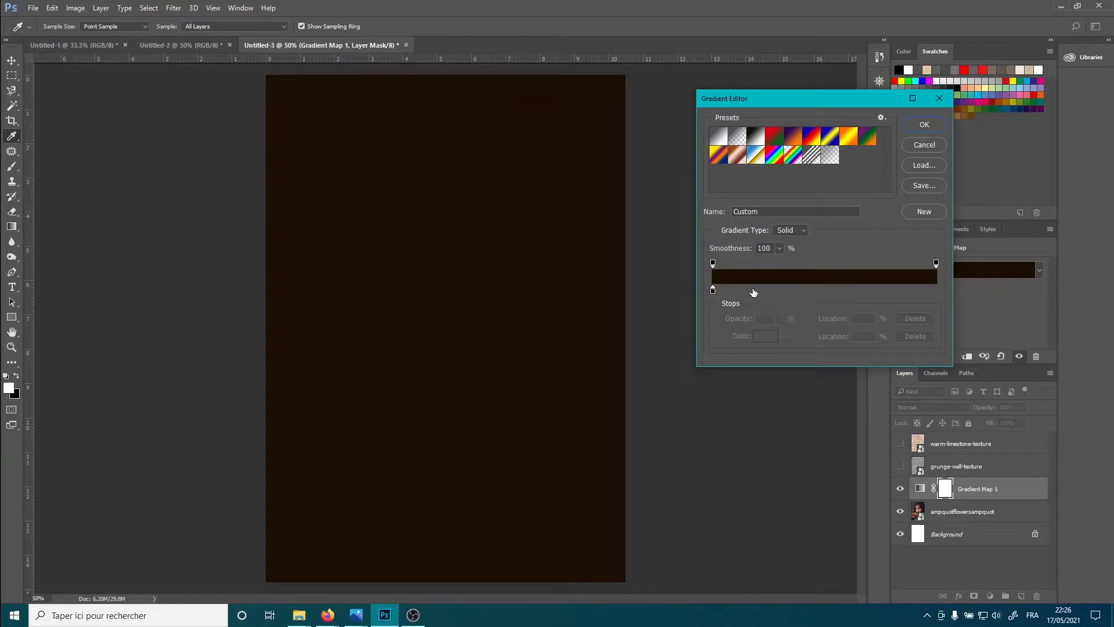
key("ctrl+z")
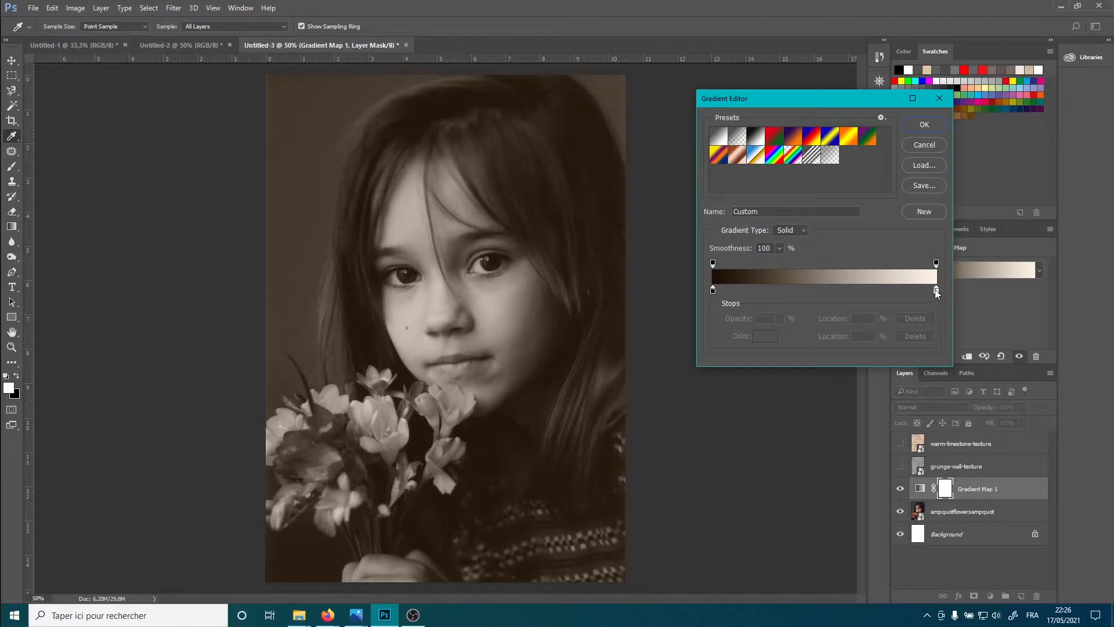
left_click_drag(935, 291, 876, 291)
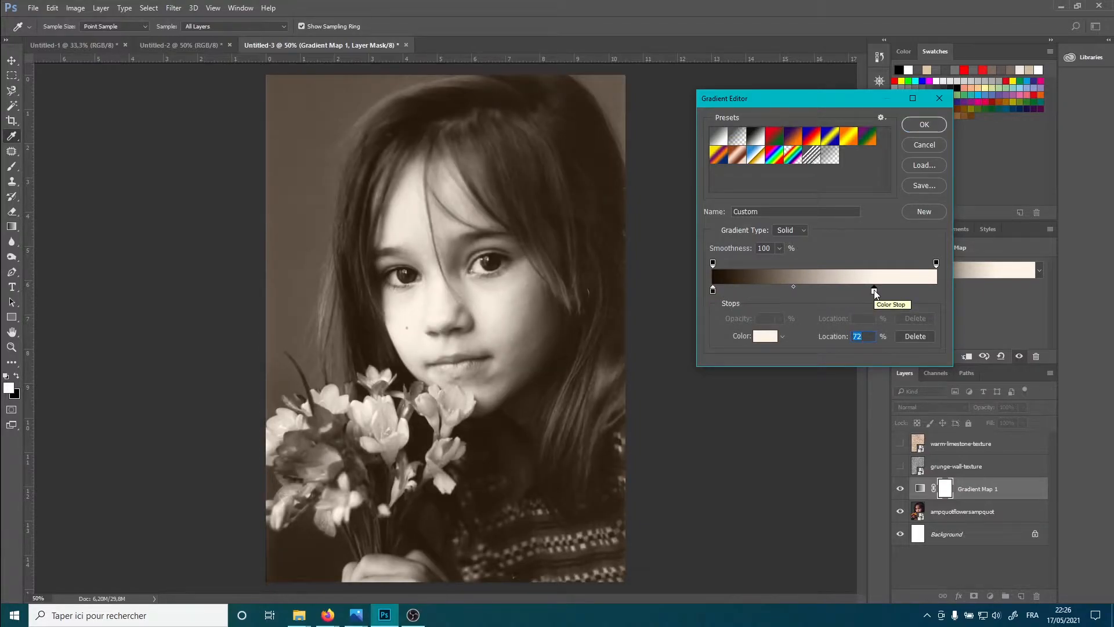
left_click_drag(875, 291, 937, 291)
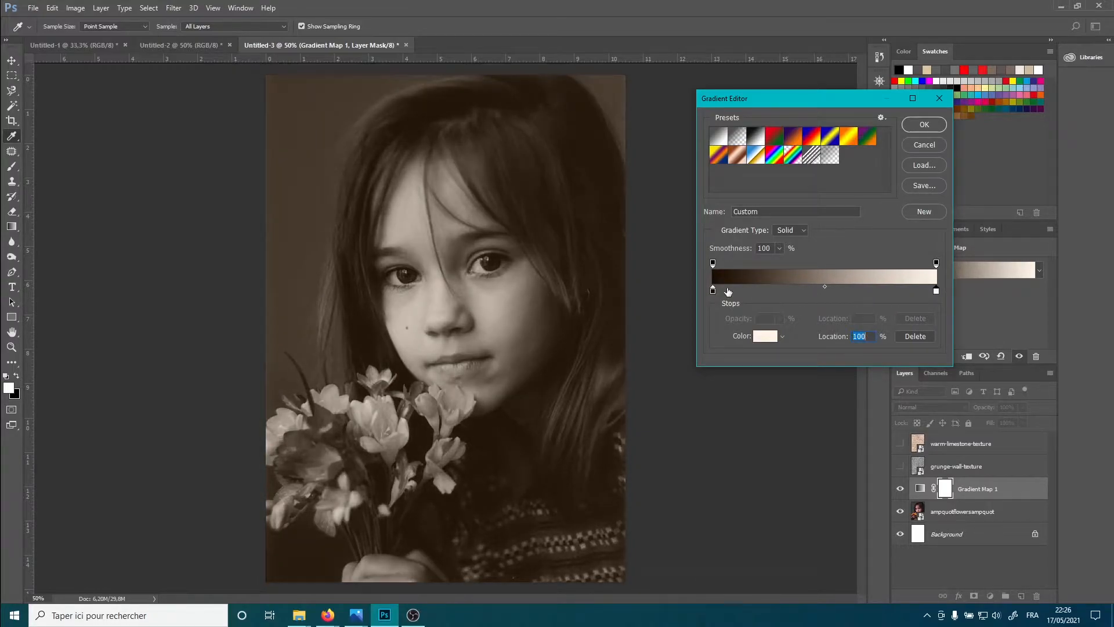
Move the gradient's highlight colour stop to location 93% and apply the edited gradient to the gradient map.
left_click_drag(714, 291, 682, 296)
left_click_drag(937, 290, 922, 291)
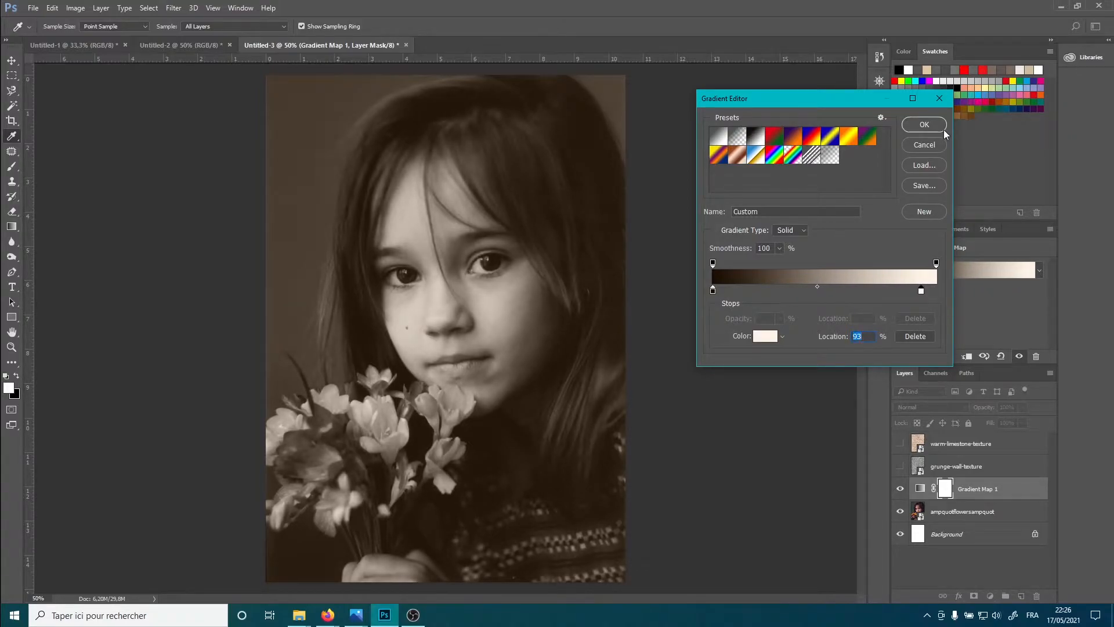
left_click(924, 124)
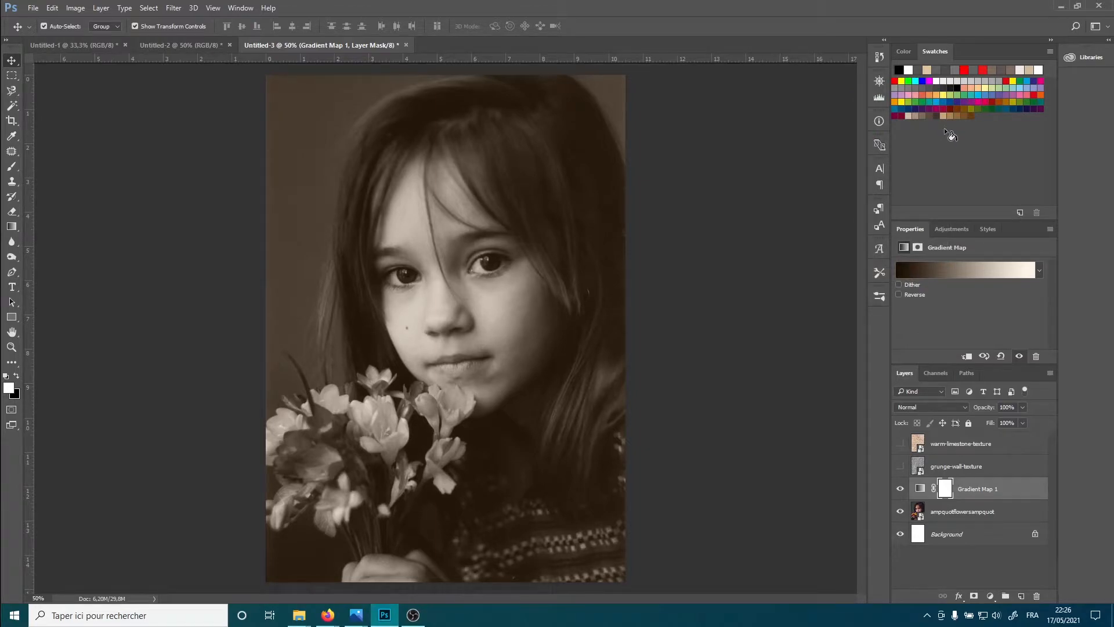
Make the grunge-wall-texture layer visible and invert its colours.
left_click(941, 474)
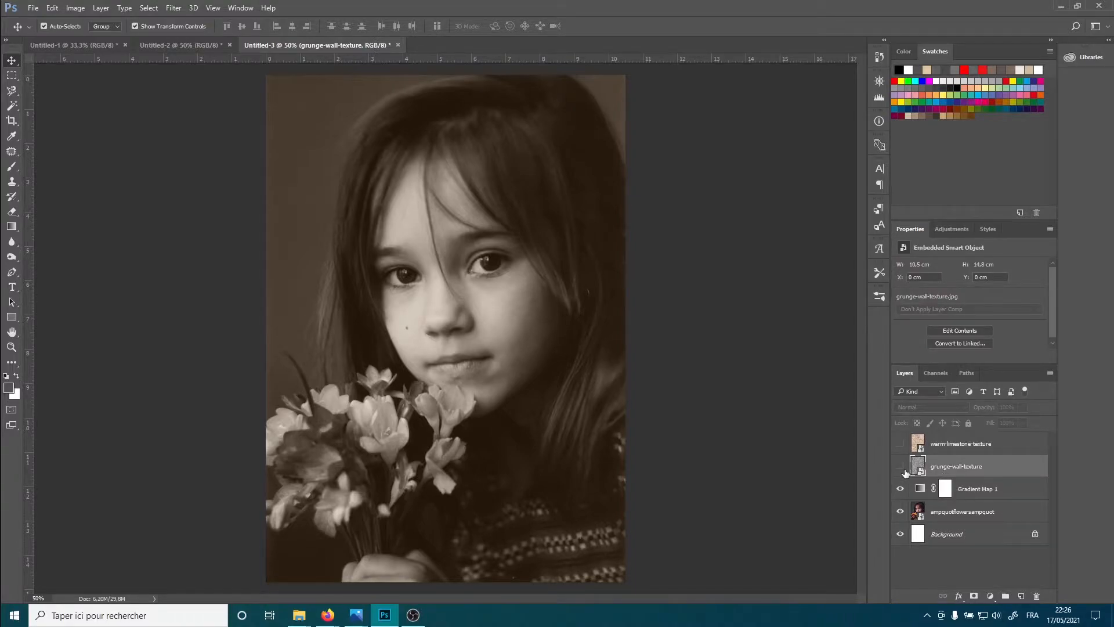
left_click(901, 470)
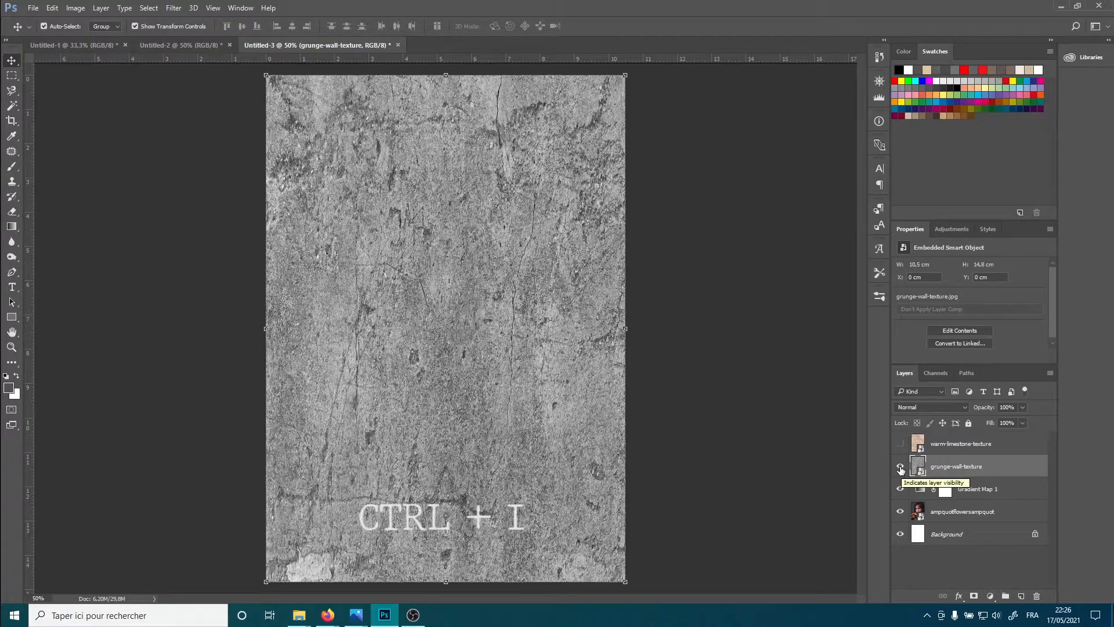
key("ctrl")
key("ctrl+i")
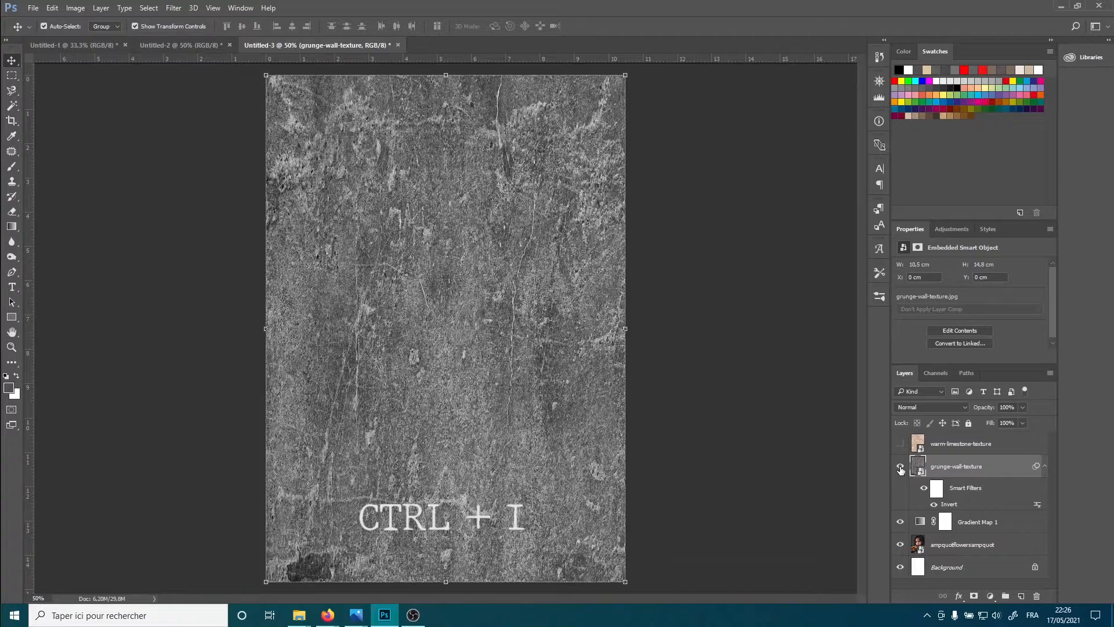
Preview the blend modes on the grunge-wall-texture layer one after another, from Darken through Luminosity.
left_click(965, 408)
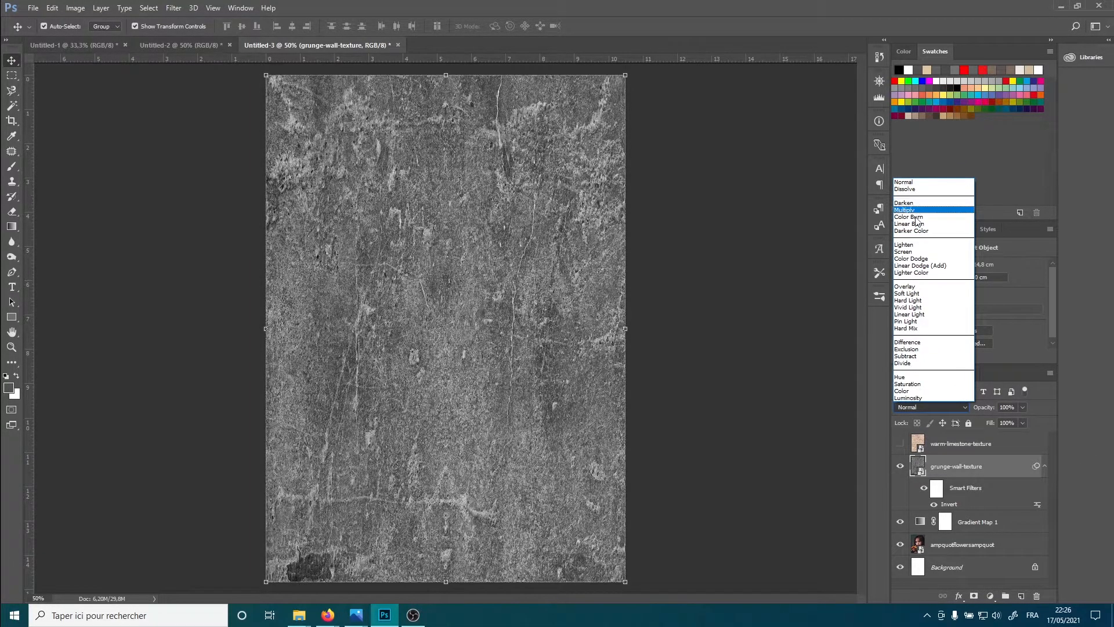
left_click(913, 184)
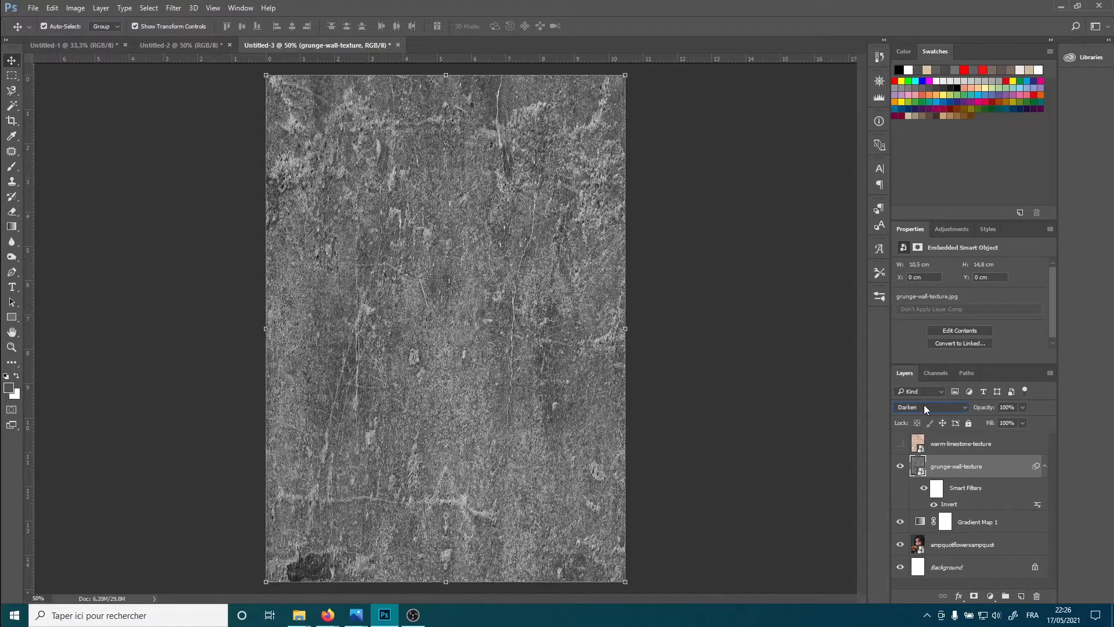
scroll(924, 406, "down", 1)
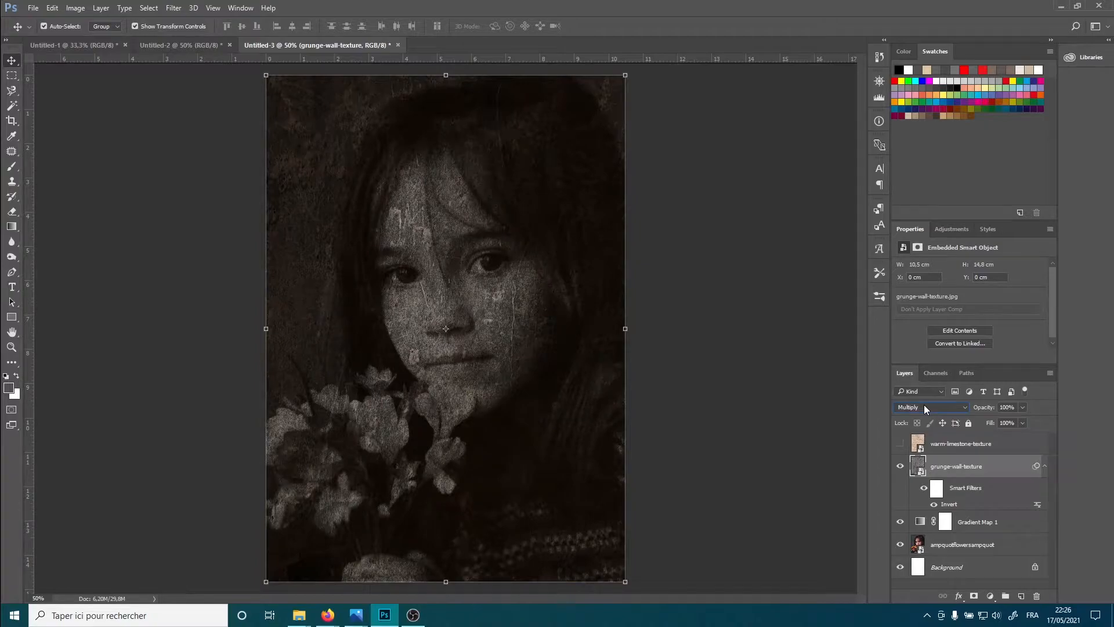
scroll(924, 405, "down", 1)
scroll(923, 407, "down", 1)
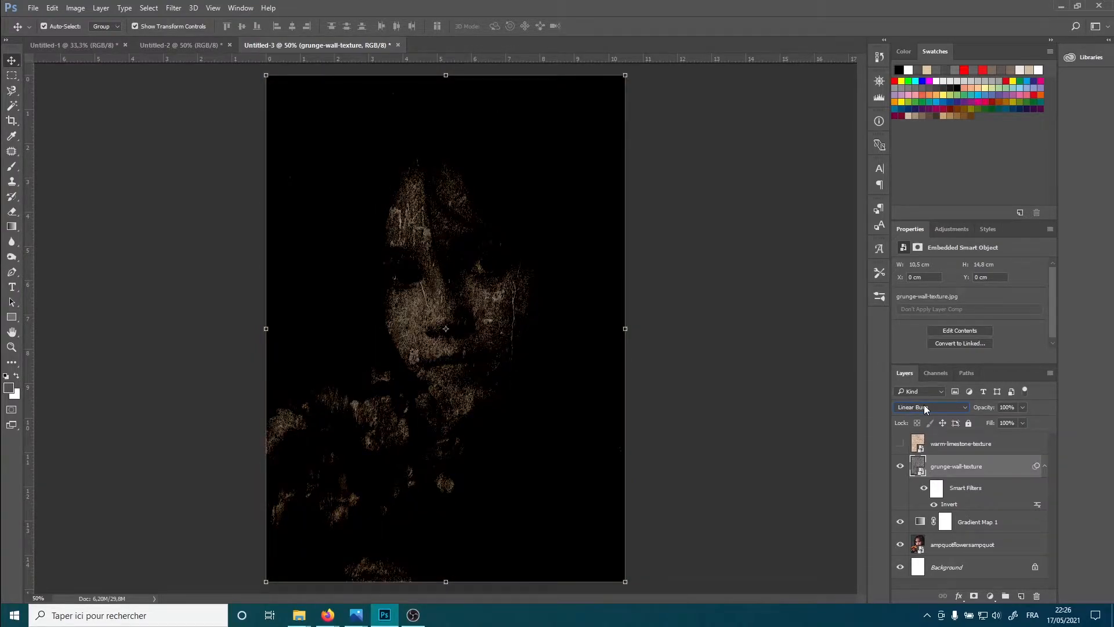
scroll(924, 407, "down", 1)
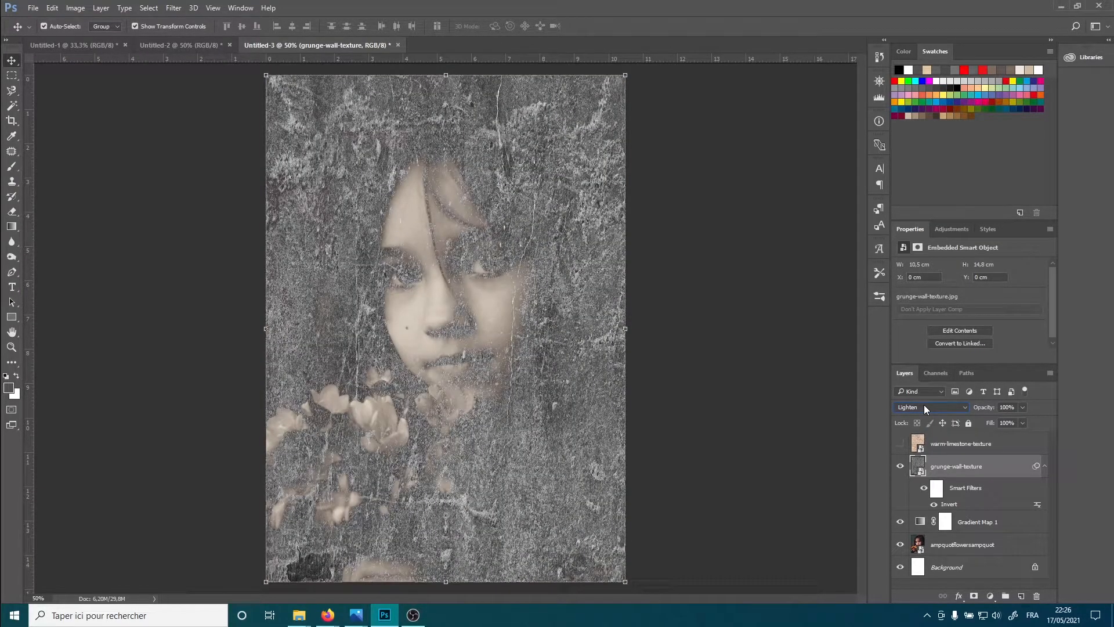
scroll(924, 407, "down", 1)
scroll(924, 407, "down", 1)
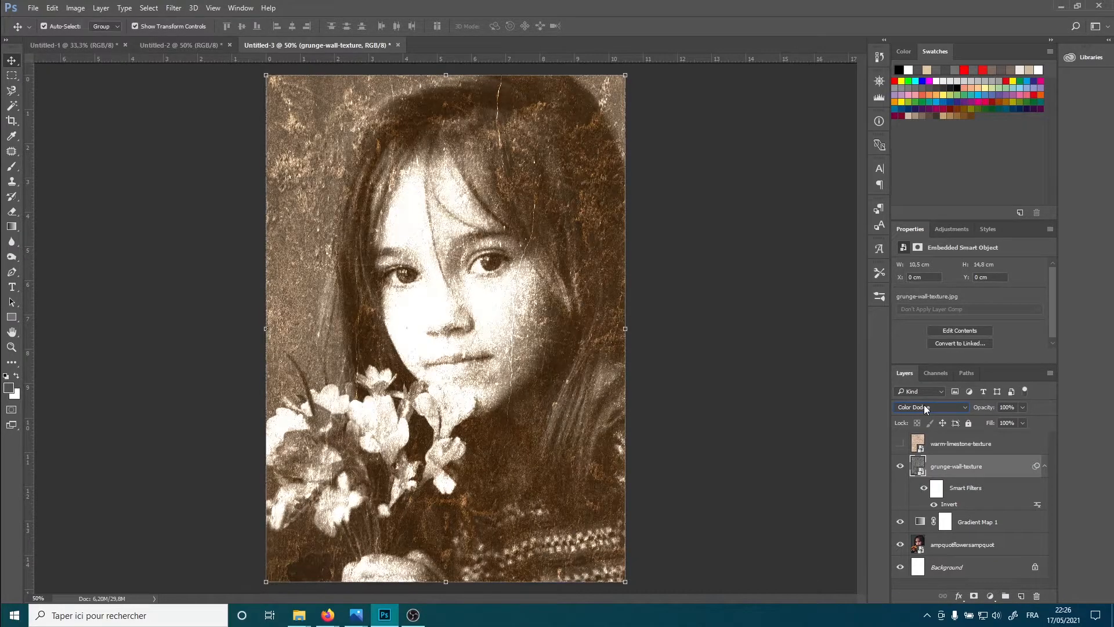
scroll(924, 407, "down", 1)
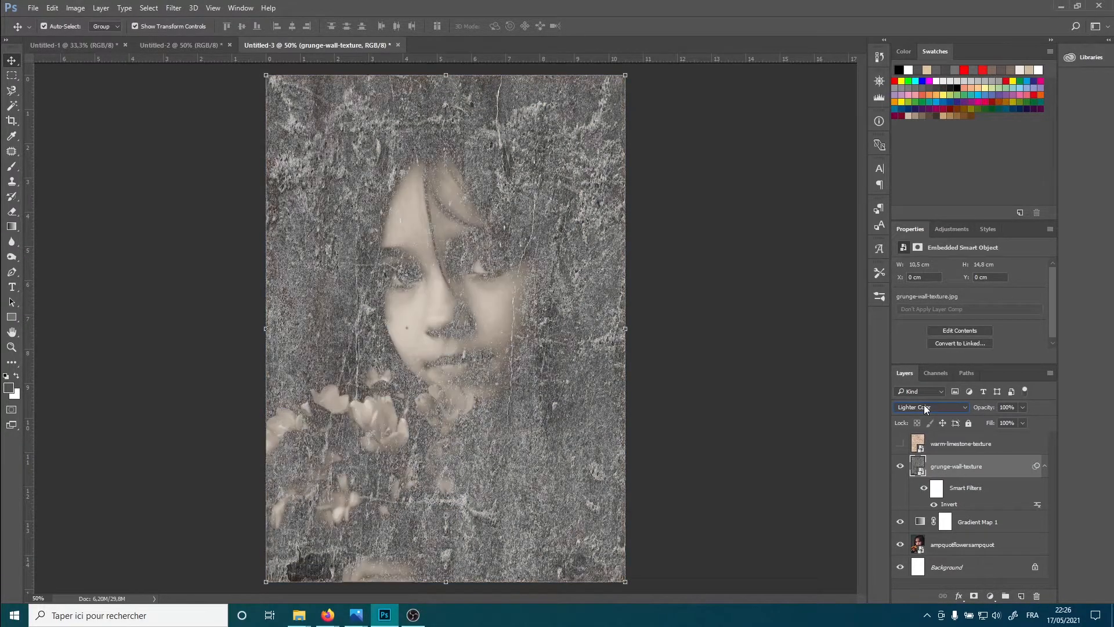
scroll(924, 407, "down", 1)
scroll(924, 408, "down", 1)
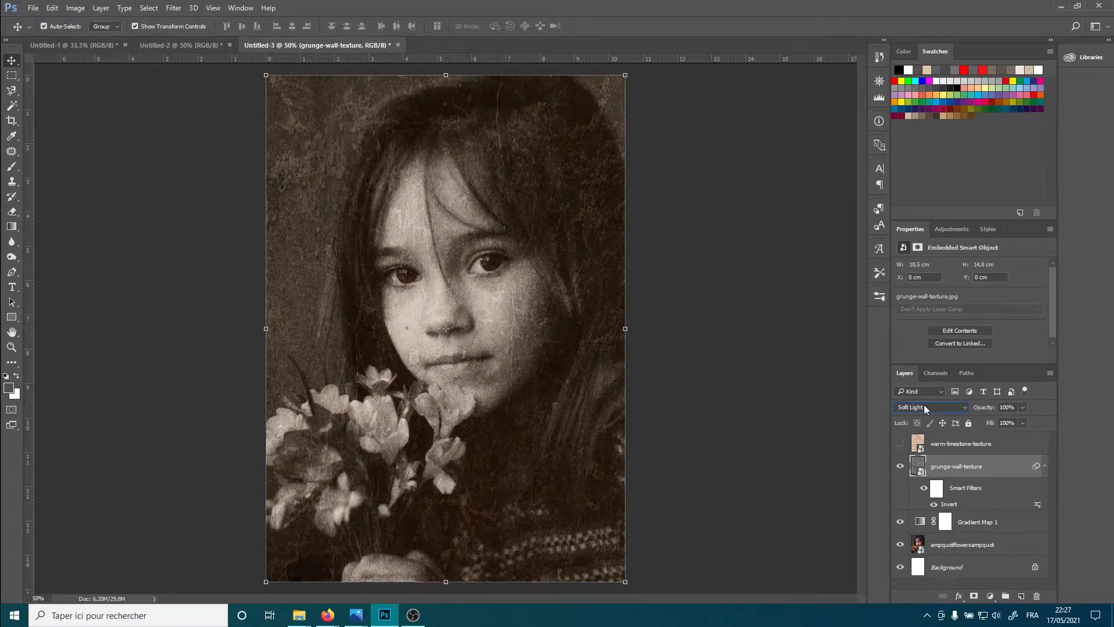
scroll(924, 406, "down", 1)
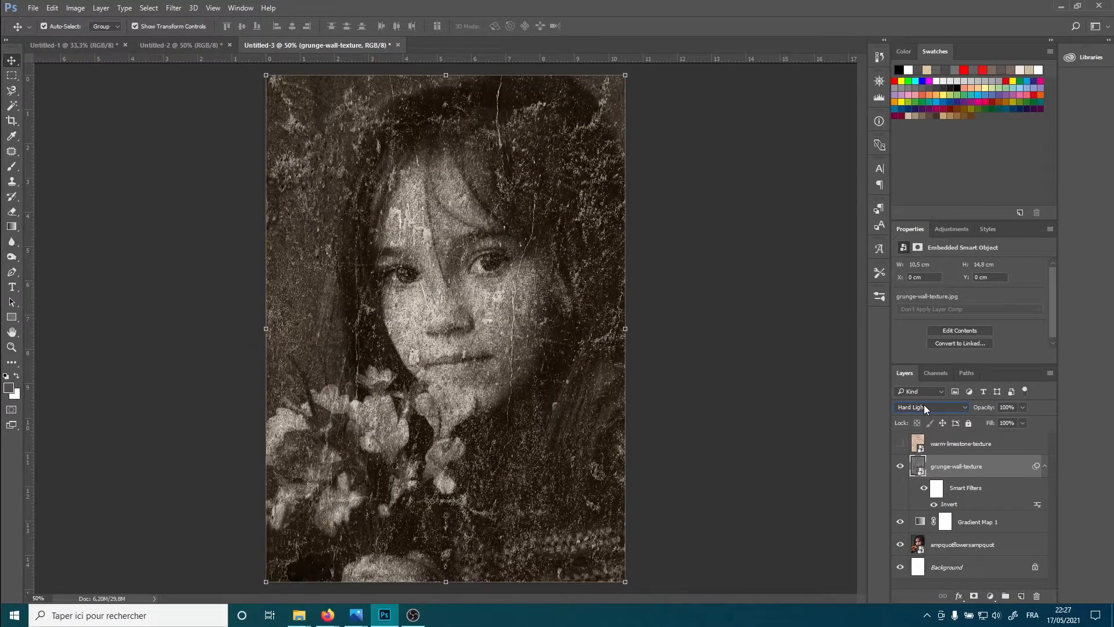
scroll(924, 407, "down", 3)
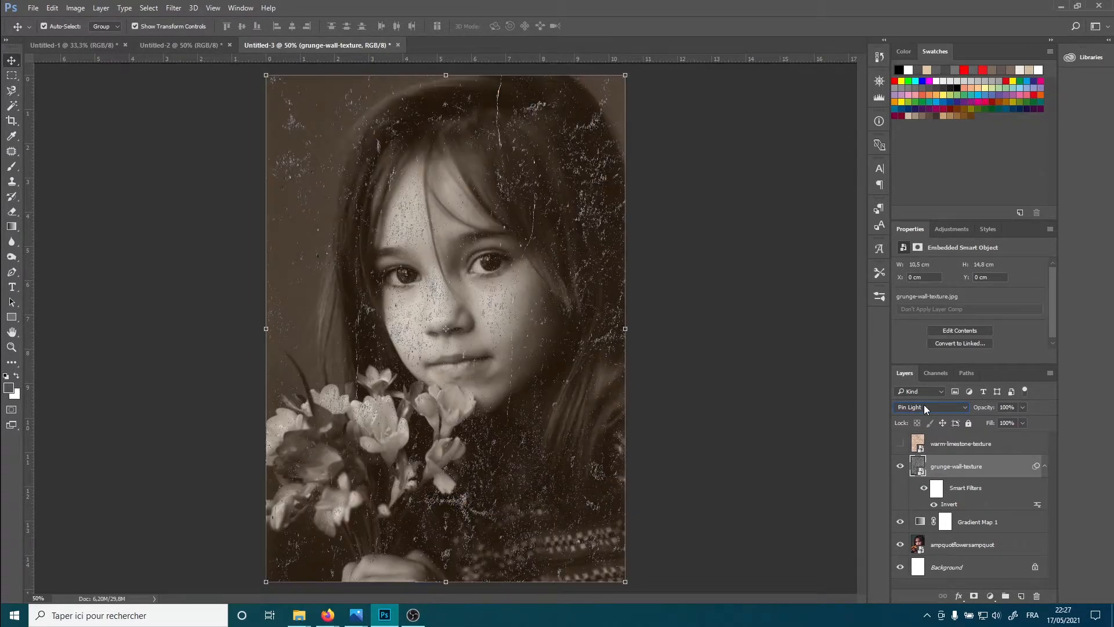
scroll(924, 406, "down", 4)
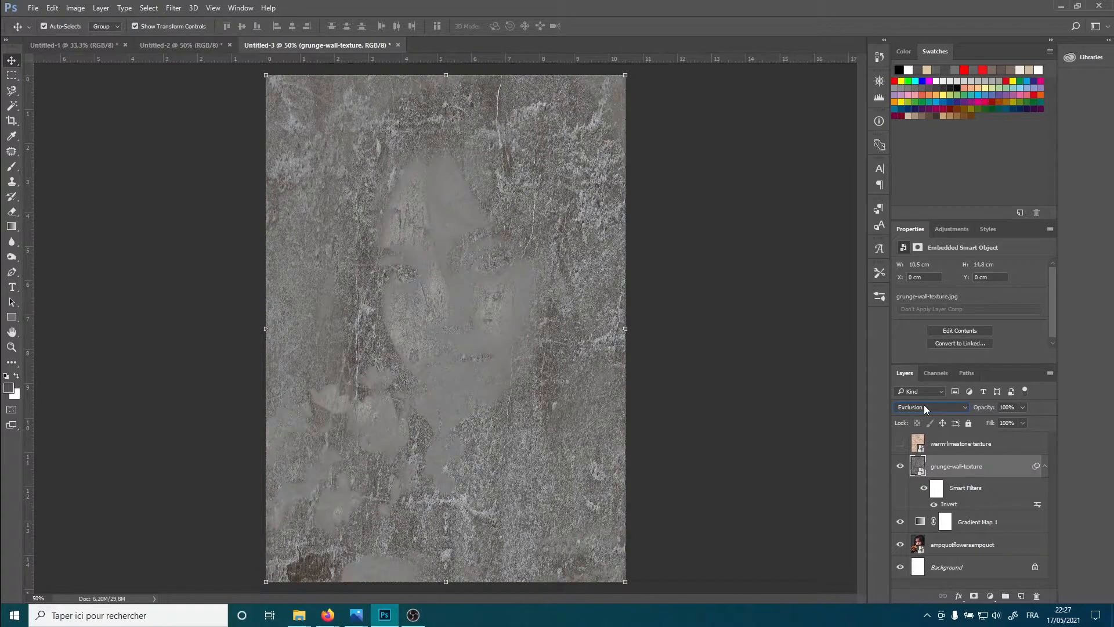
scroll(924, 408, "down", 1)
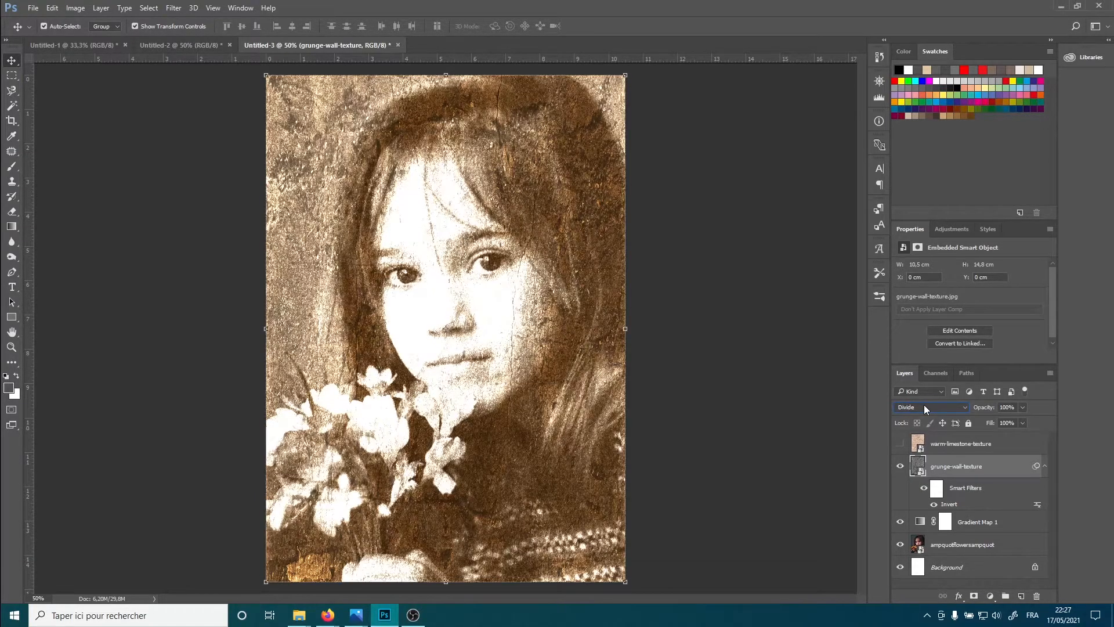
scroll(924, 408, "down", 1)
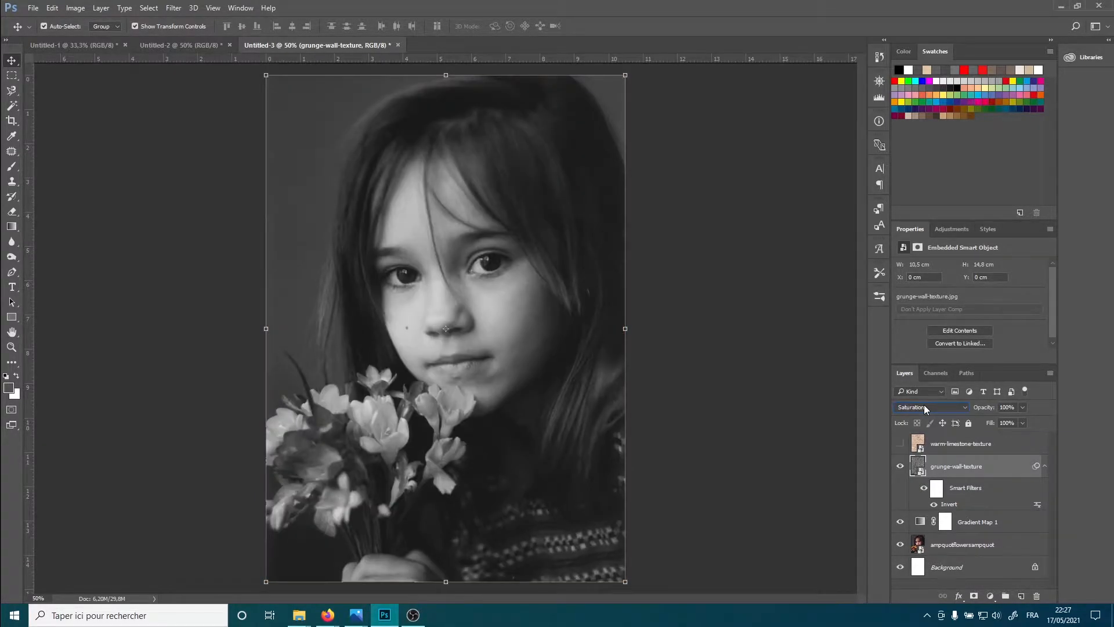
scroll(924, 407, "down", 2)
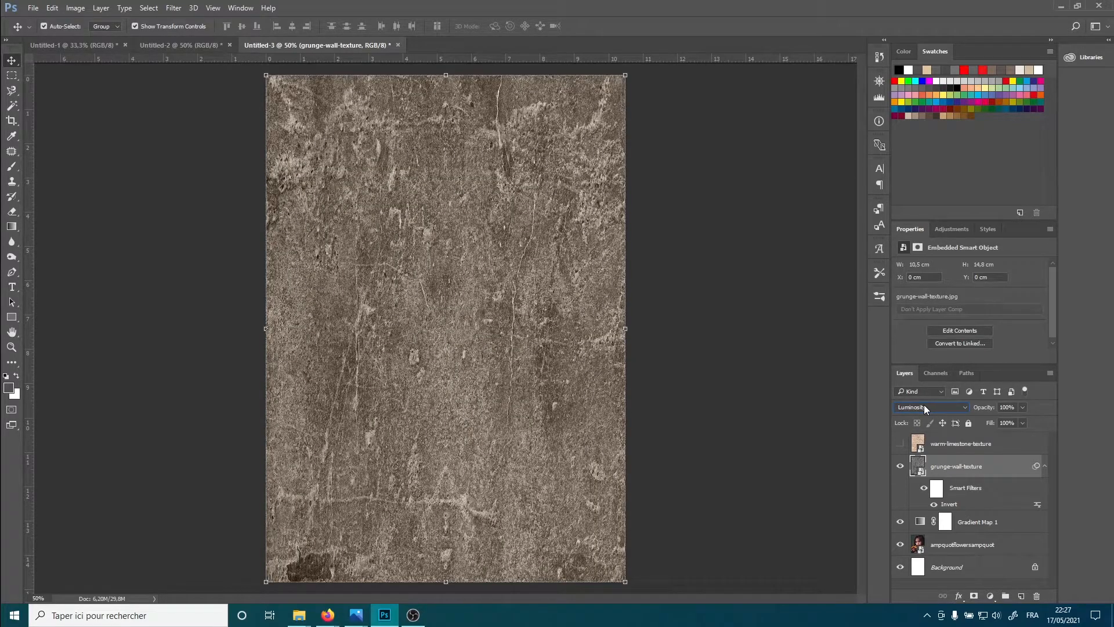
Set the grunge-wall-texture layer's blend mode to Soft Light.
left_click(924, 407)
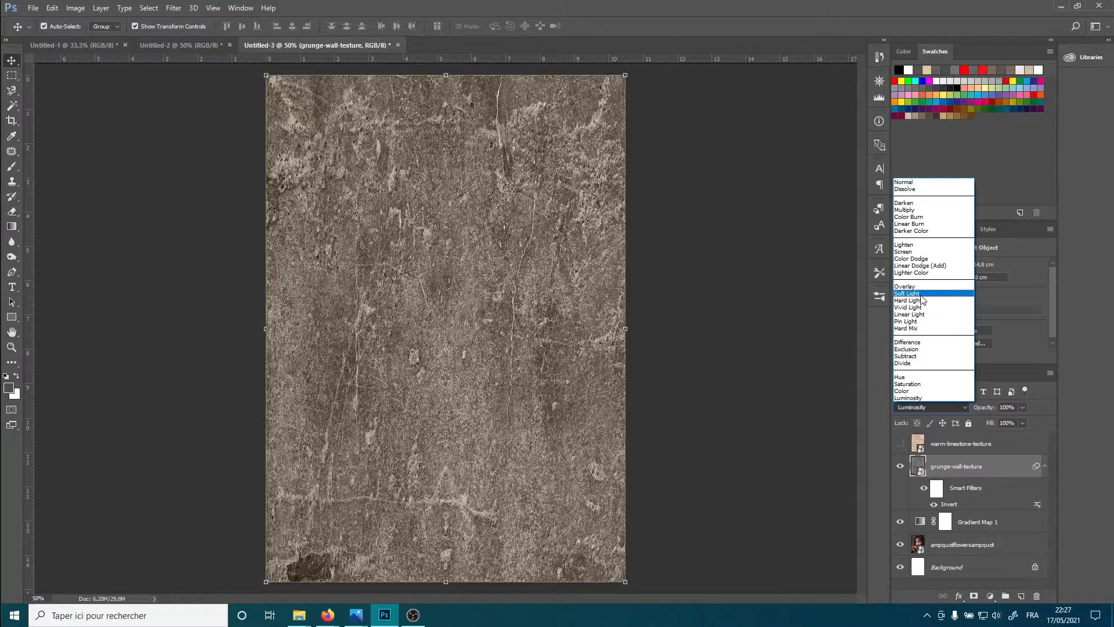
left_click(915, 183)
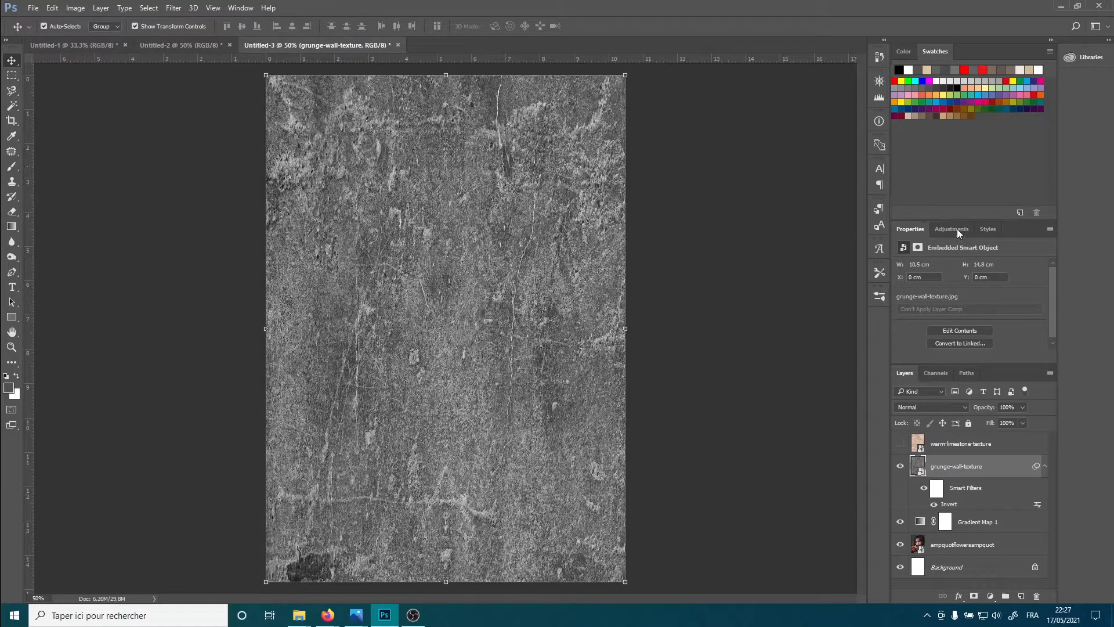
left_click(933, 407)
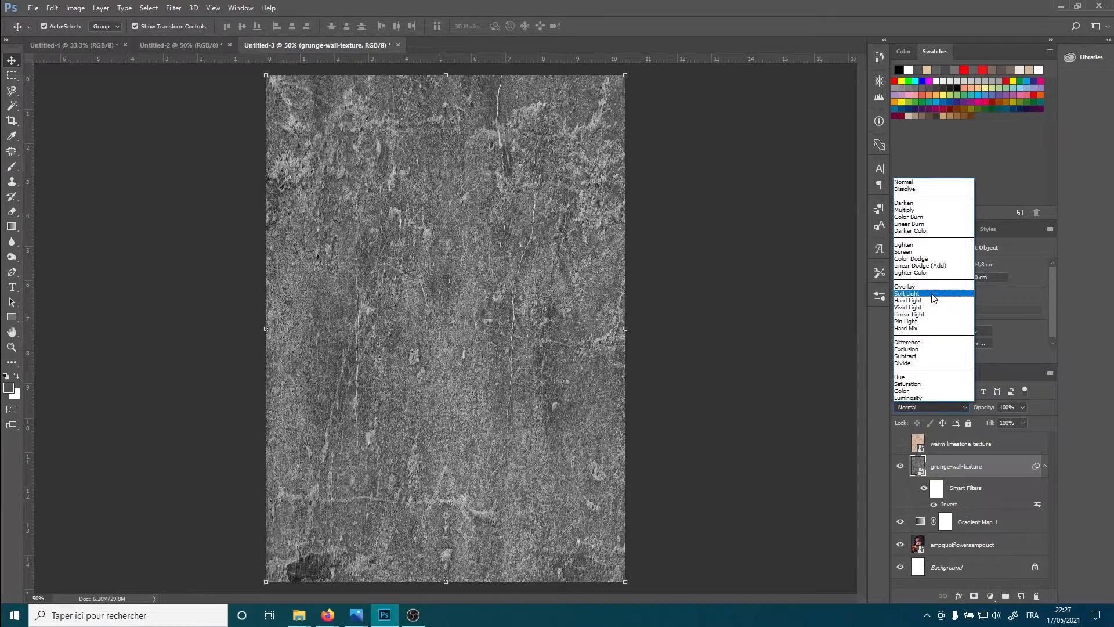
left_click(932, 294)
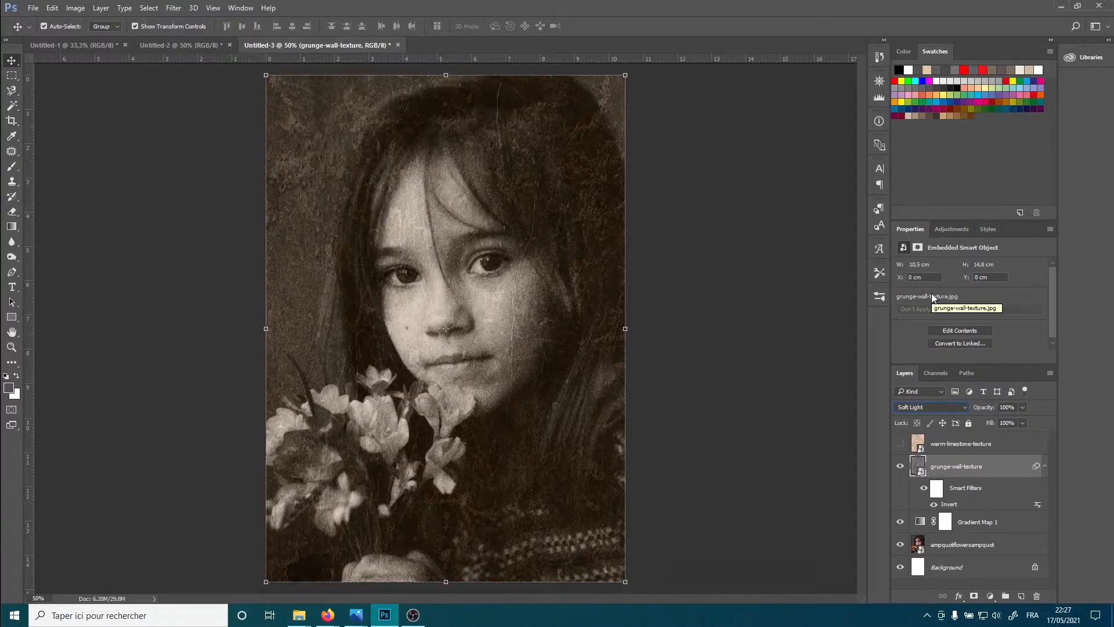
Try different black and white input points in Levels on the grunge-wall-texture layer and apply the adjustment.
key("ctrl+l")
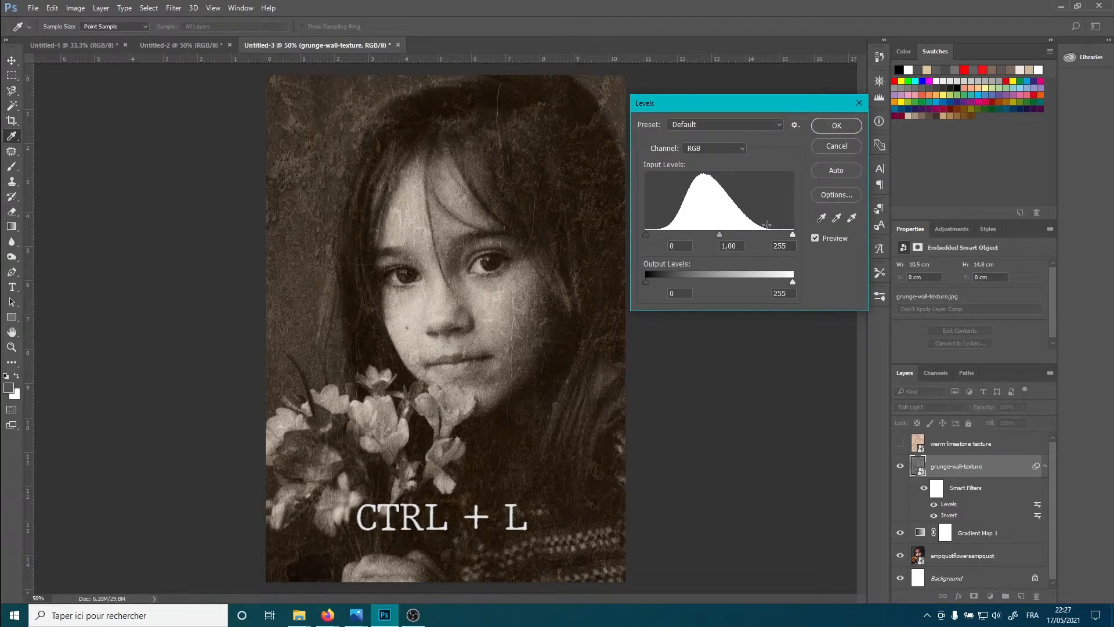
left_click_drag(793, 234, 760, 236)
left_click_drag(649, 232, 615, 240)
left_click_drag(761, 235, 811, 240)
left_click_drag(647, 234, 701, 249)
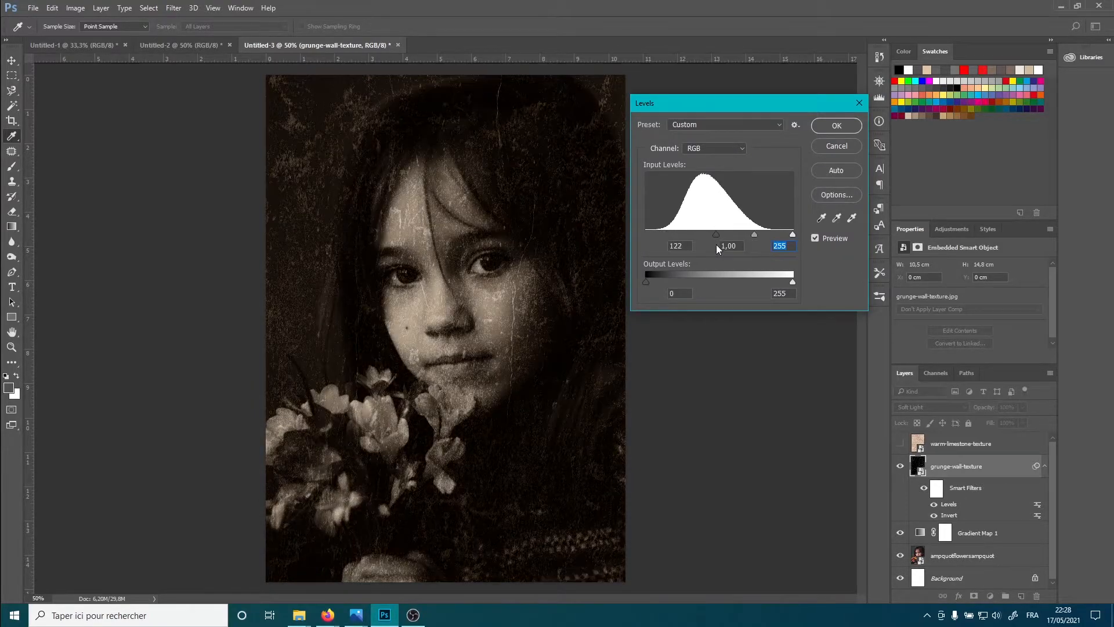
left_click(846, 126)
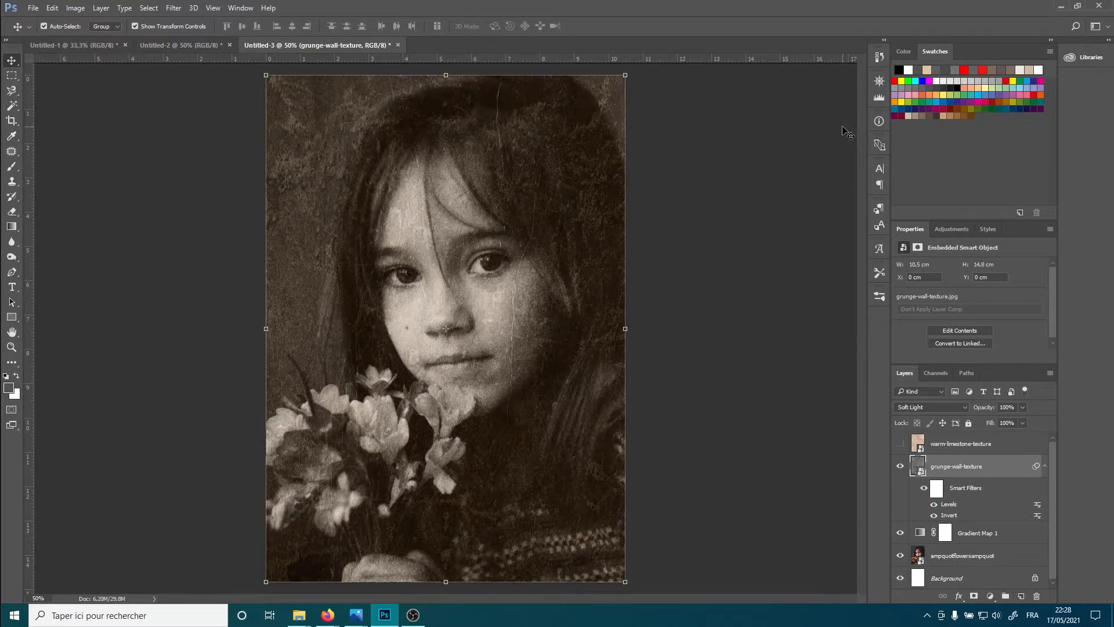
Show the warm-limestone-texture layer and apply a Black & White adjustment to it with Reds at 294% and Yellows at 300%.
left_click(899, 444)
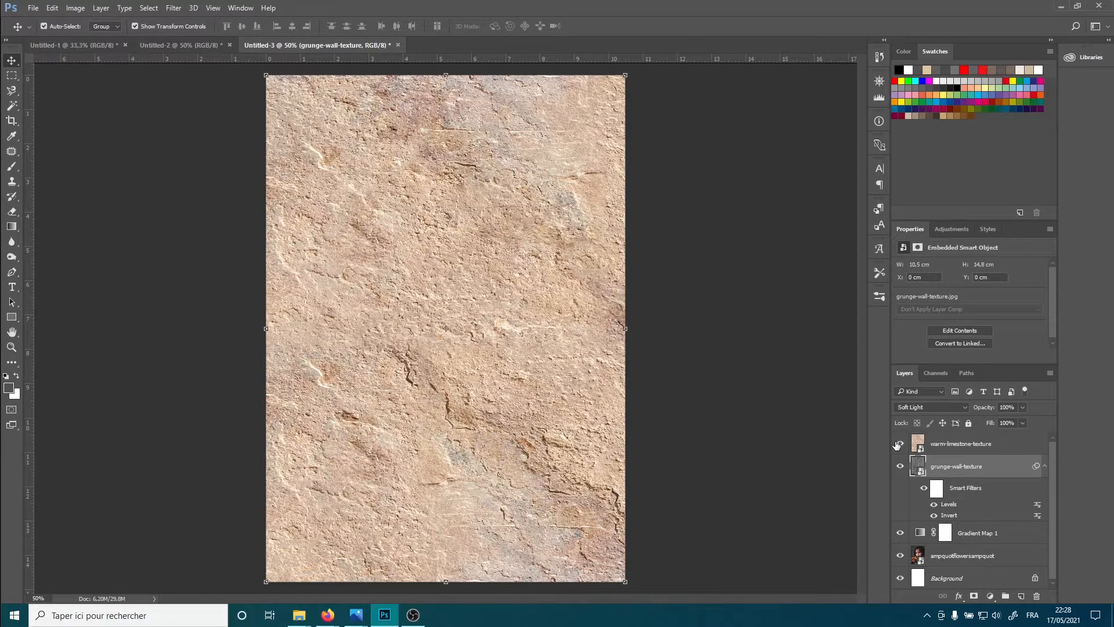
left_click(940, 445)
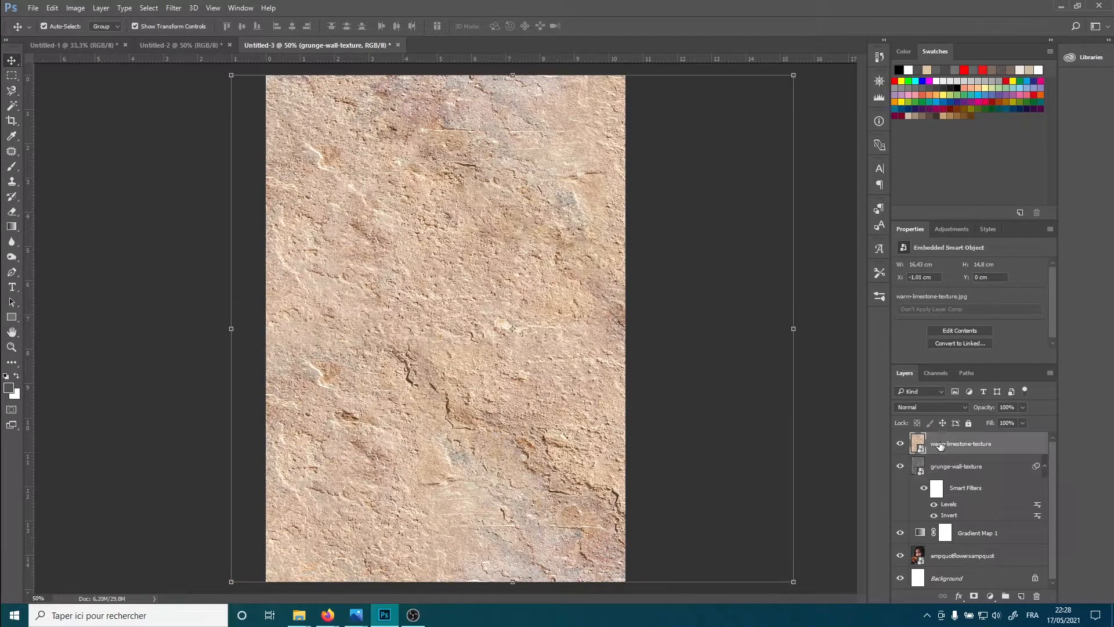
left_click(76, 8)
mouse_move(116, 36)
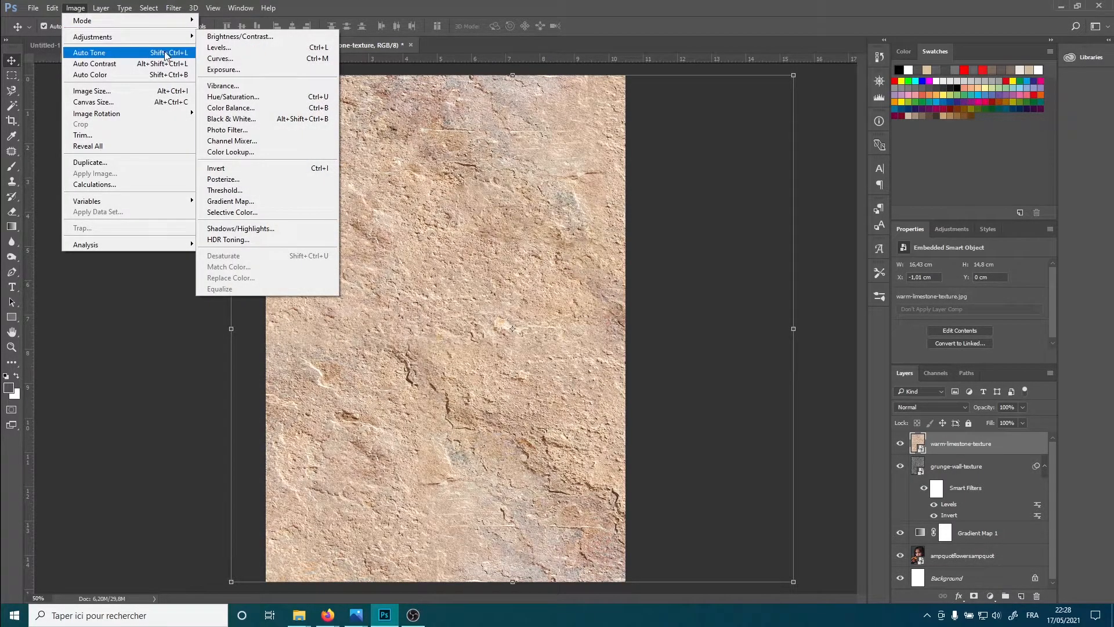
left_click(269, 116)
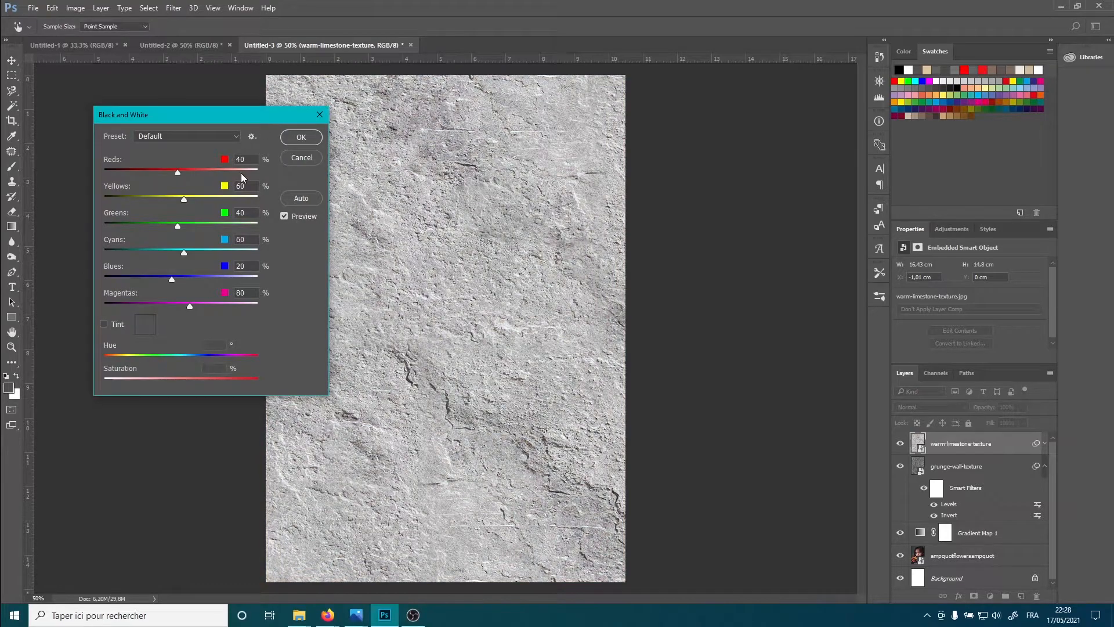
left_click_drag(246, 172, 252, 172)
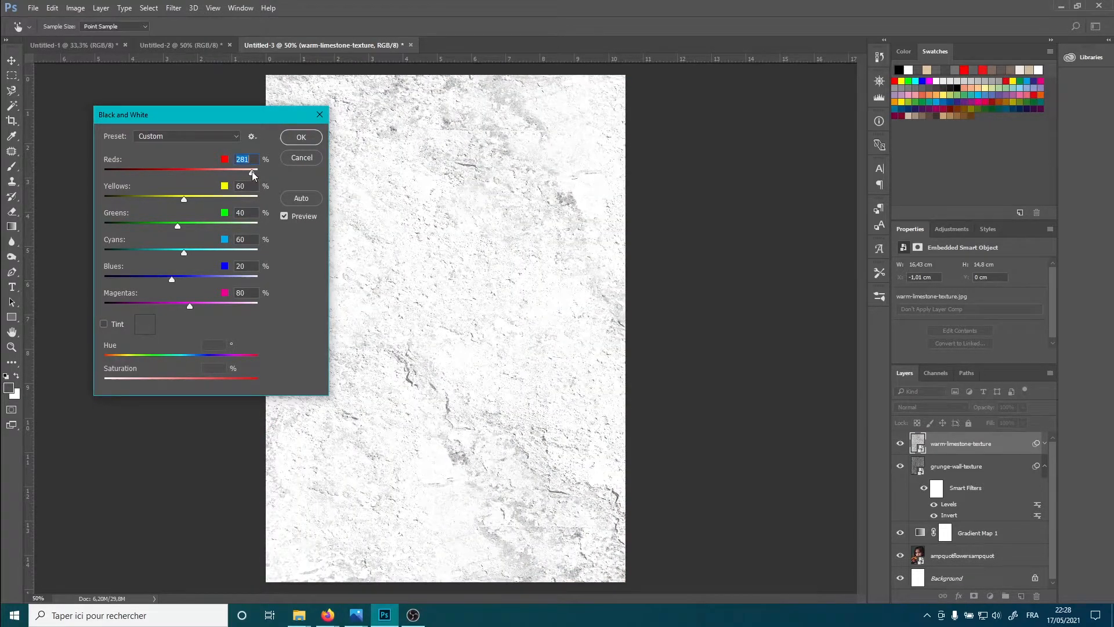
left_click_drag(249, 197, 262, 200)
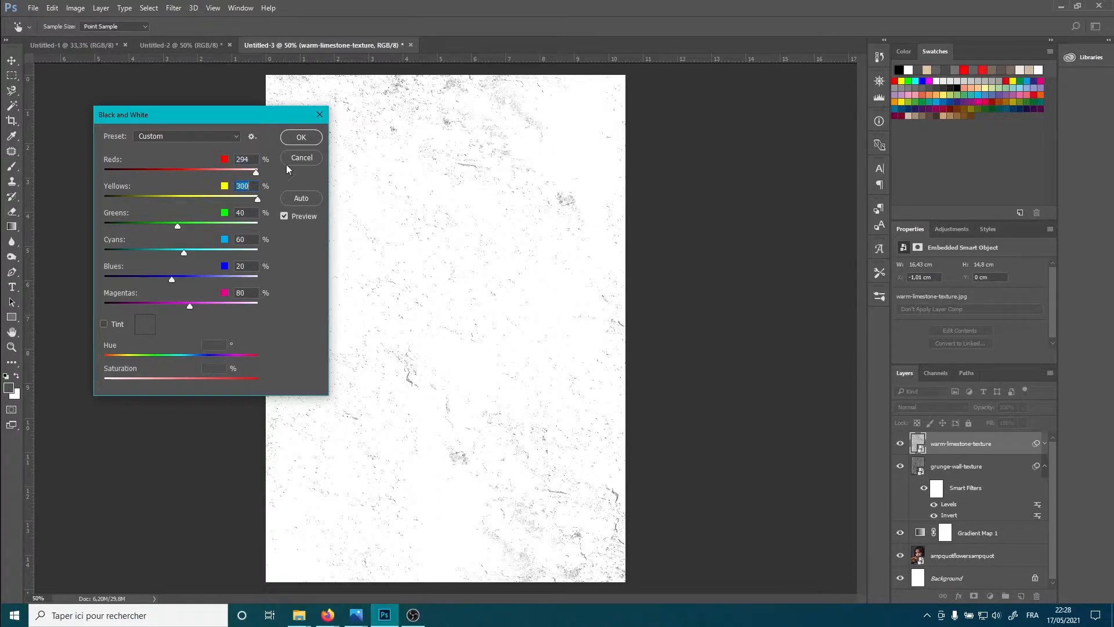
left_click(301, 138)
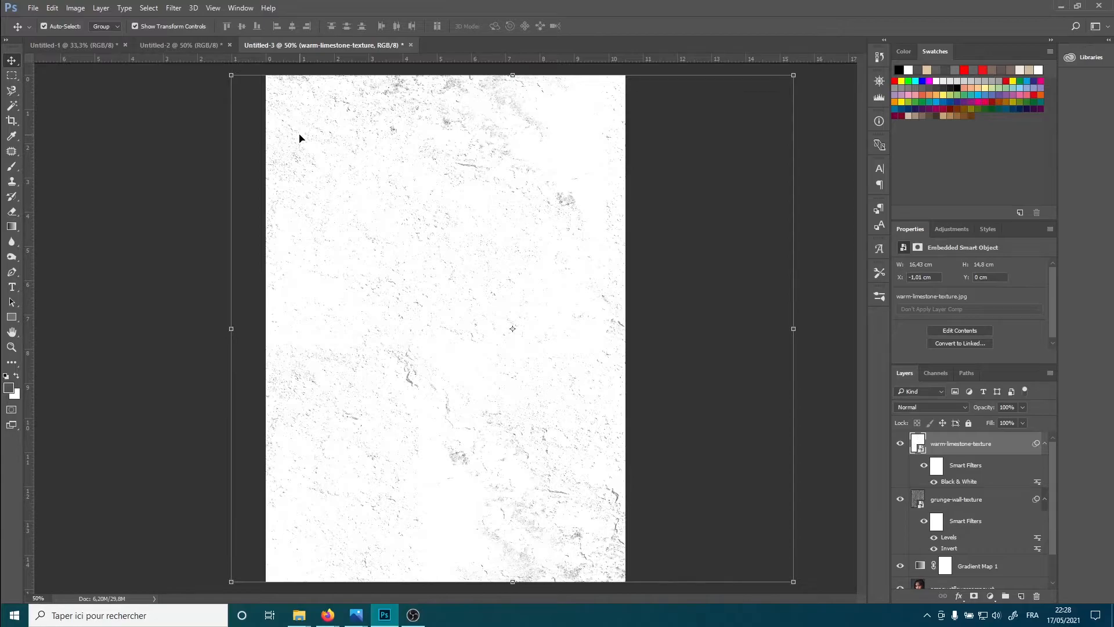
Invert the warm-limestone-texture layer's colours and set its blend mode to Soft Light.
key("ctrl+i")
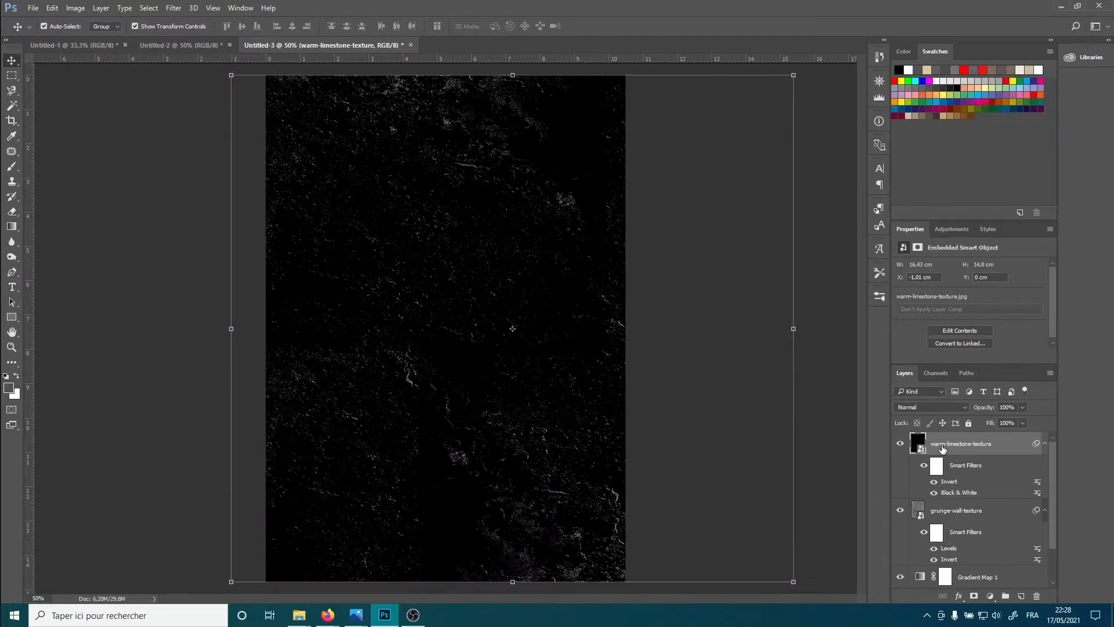
left_click(943, 408)
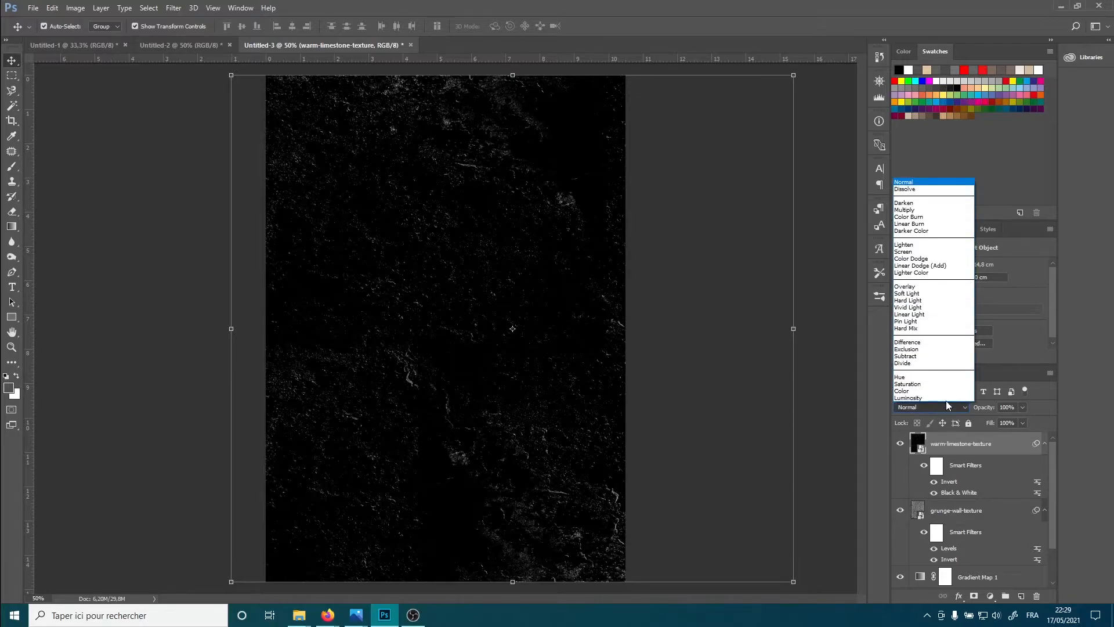
left_click(930, 294)
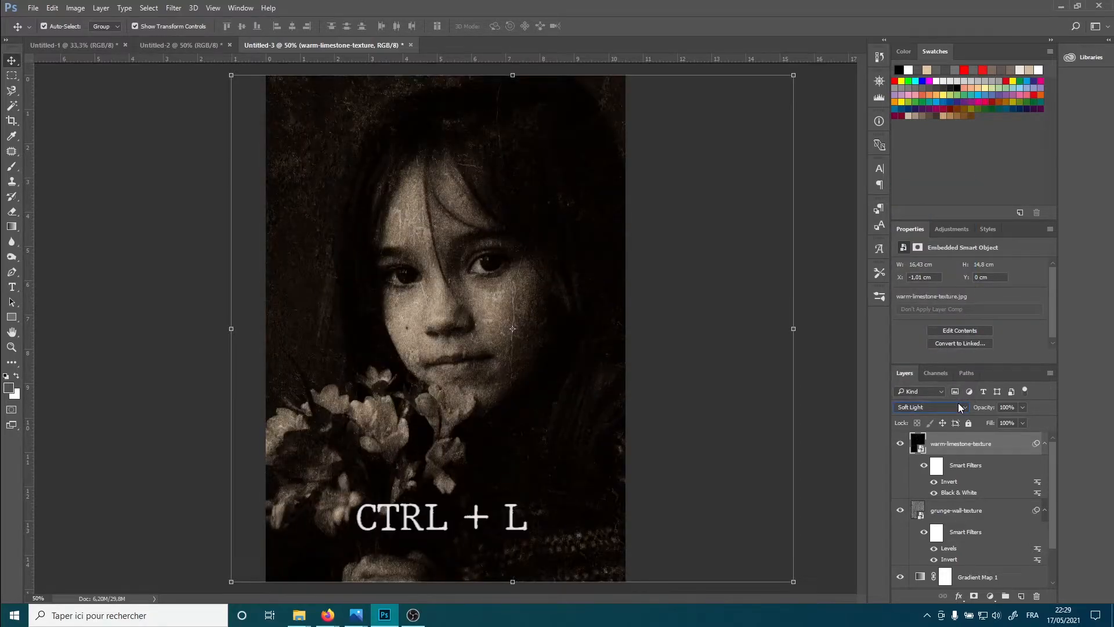
Try different white and black input points in Levels on the warm-limestone-texture layer and apply it with the black input at 0.
key("ctrl+l")
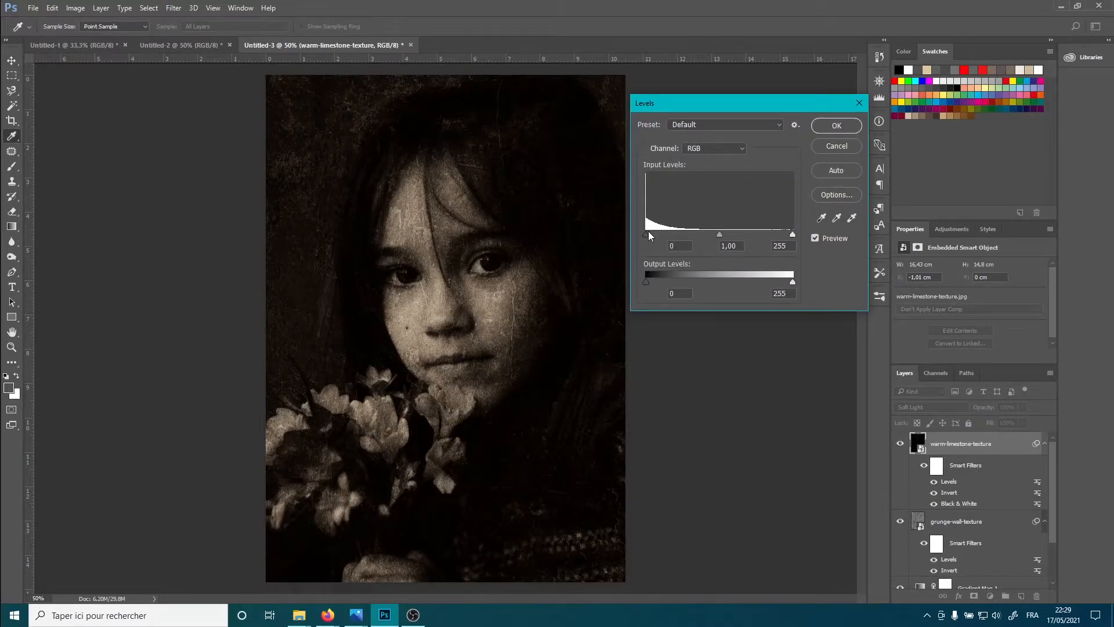
left_click_drag(793, 235, 733, 238)
left_click_drag(732, 237, 799, 241)
left_click_drag(647, 234, 761, 239)
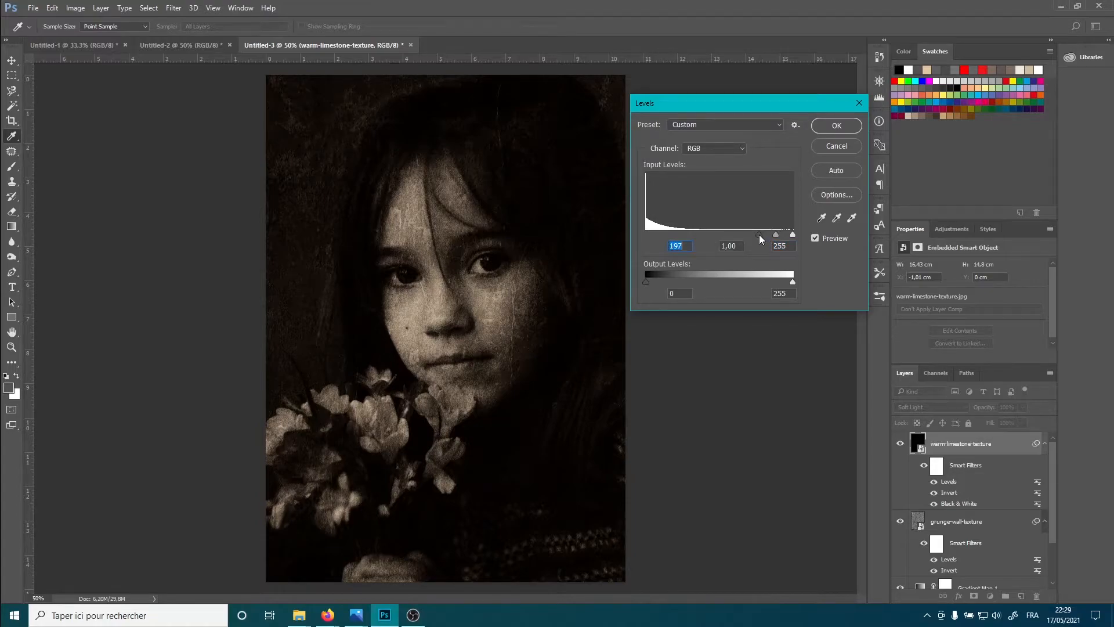
type("0")
left_click(837, 126)
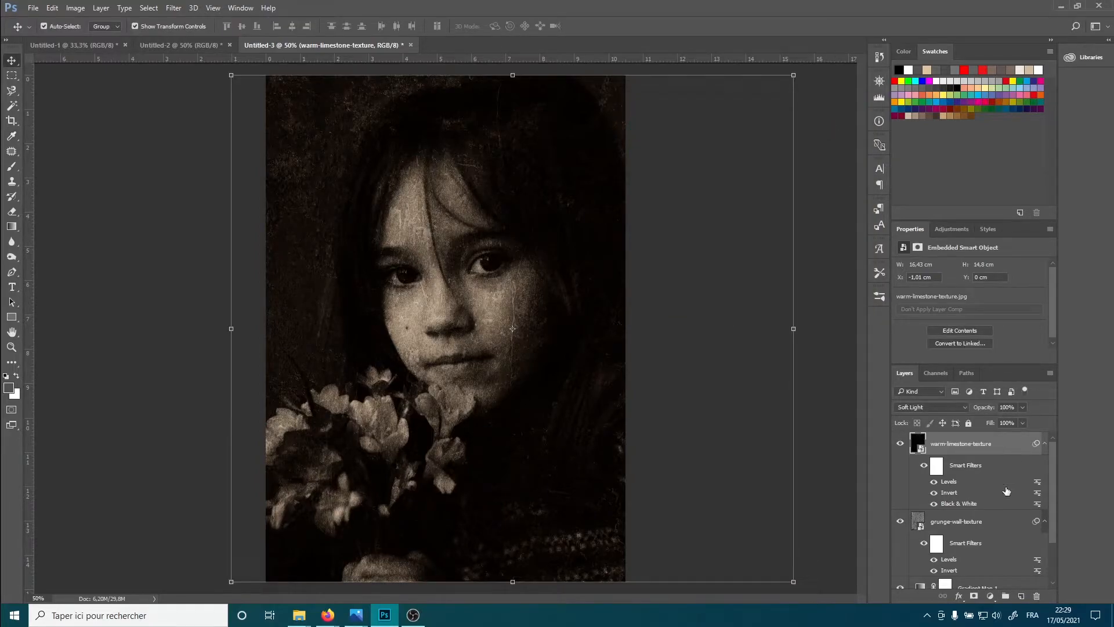
Change the warm-limestone-texture layer's blend mode to Screen.
scroll(986, 520, "down", 2)
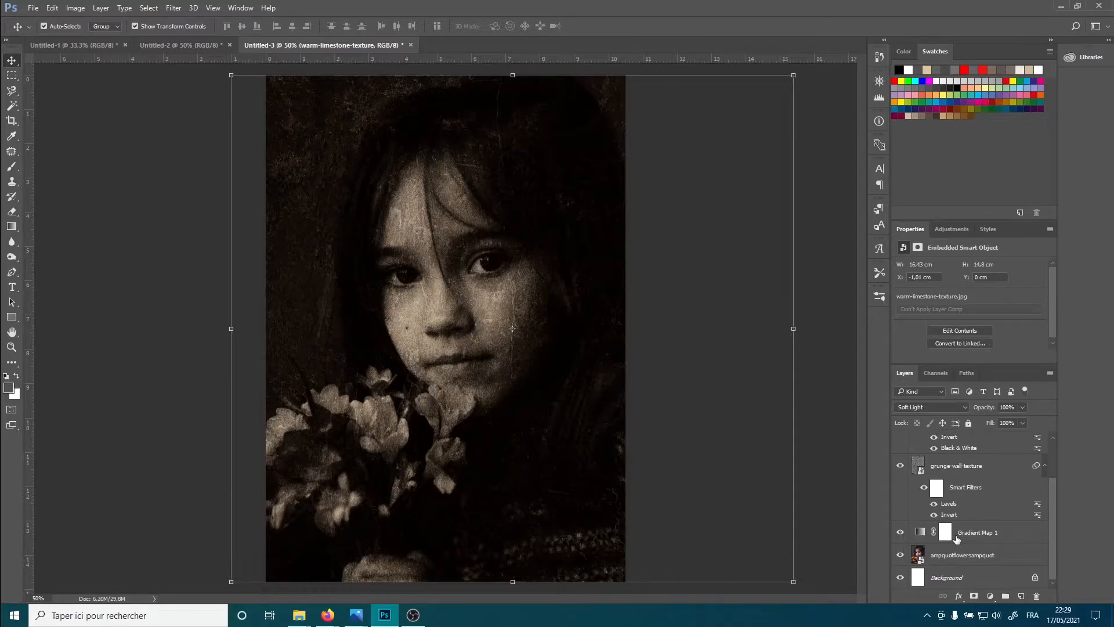
scroll(956, 539, "up", 2)
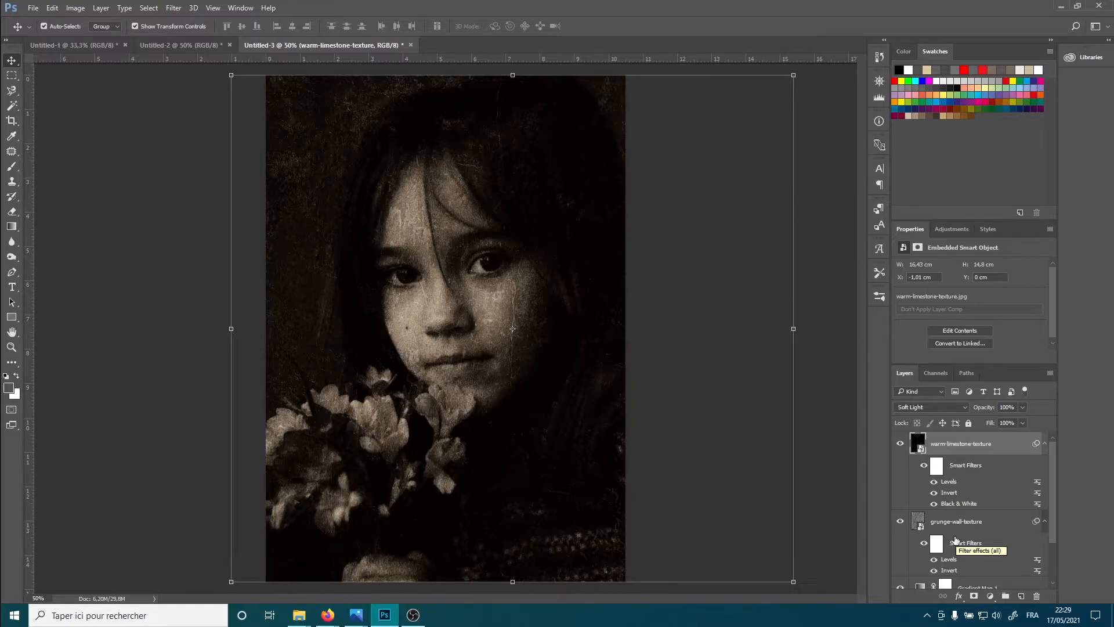
left_click(931, 408)
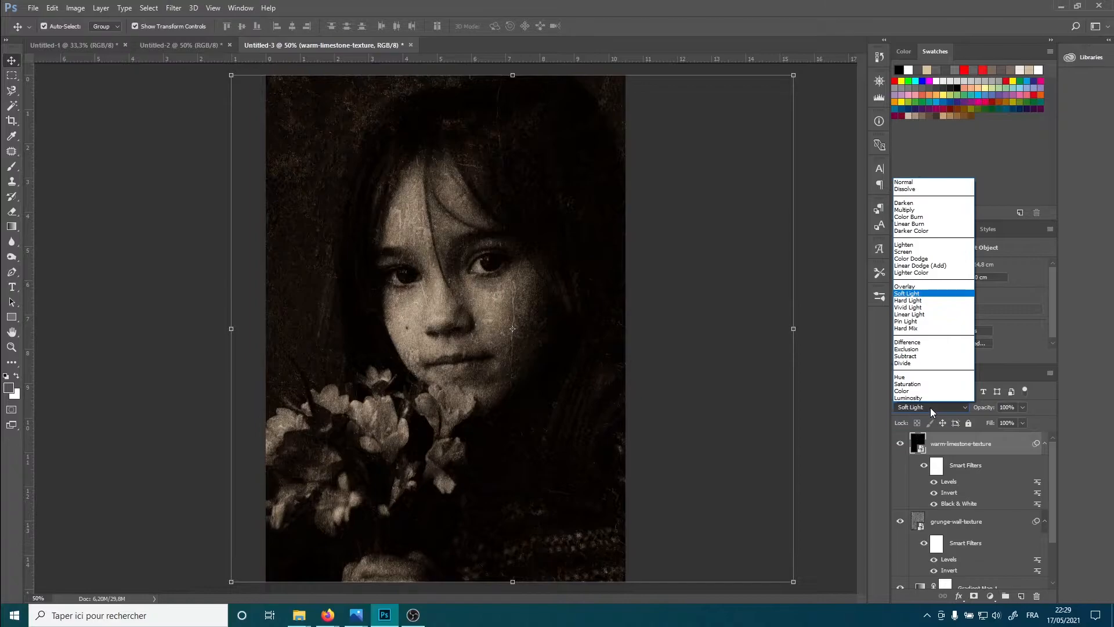
left_click(925, 252)
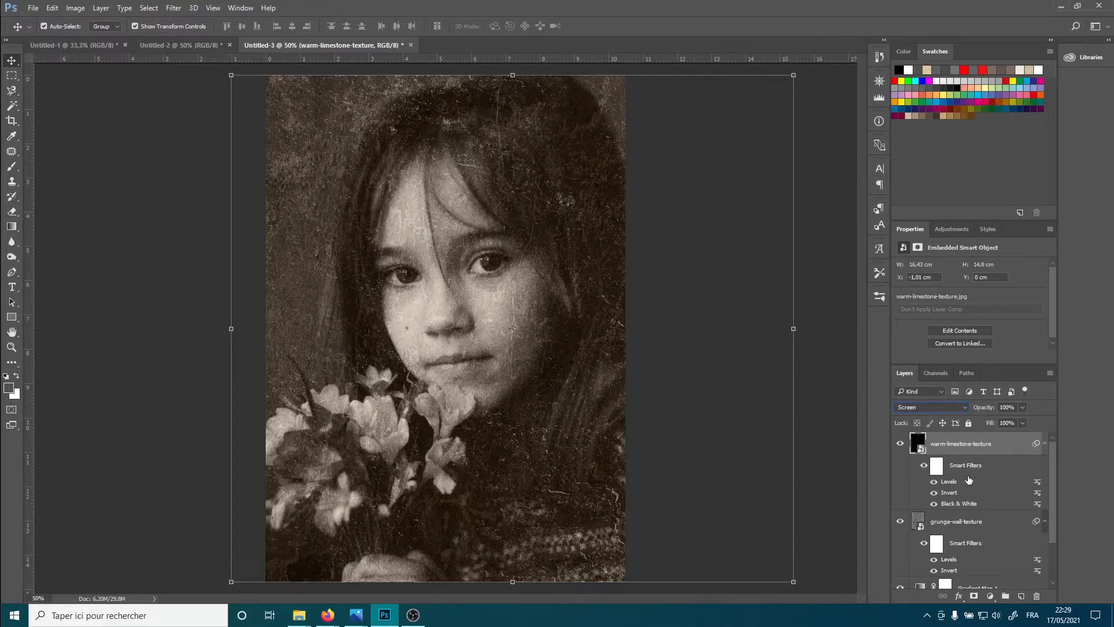
Group the warm-limestone-texture and grunge-wall-texture layers and name the group "textures".
left_click(984, 521, "ctrl")
left_click(1006, 596)
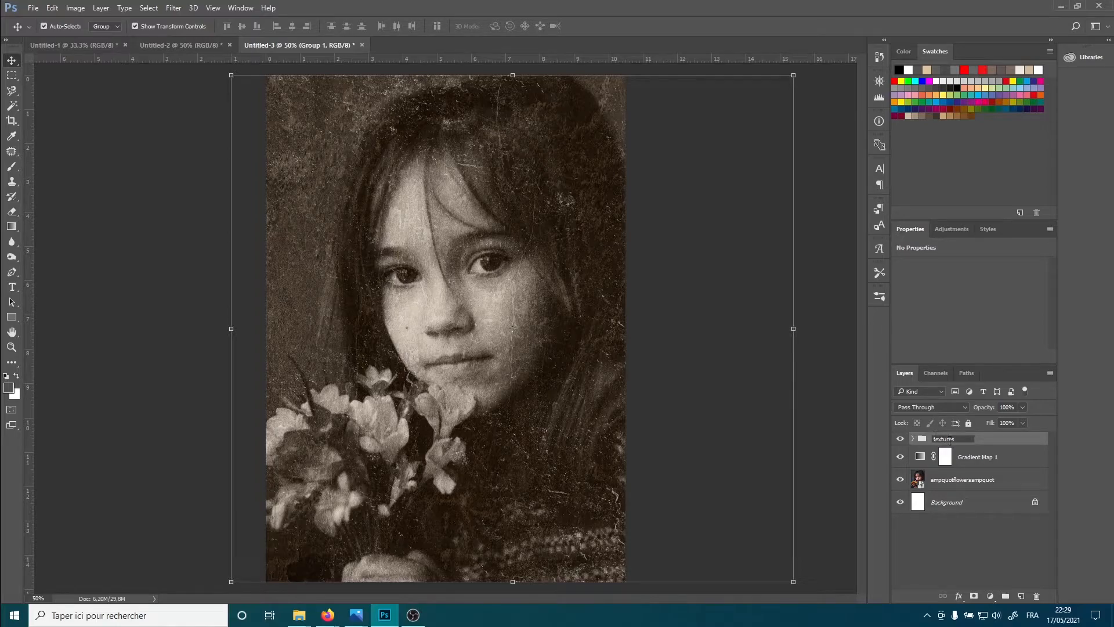
key("Return")
Move the Gradient Map 1 layer above the textures group at the top of the layer stack.
left_click_drag(985, 460, 984, 439)
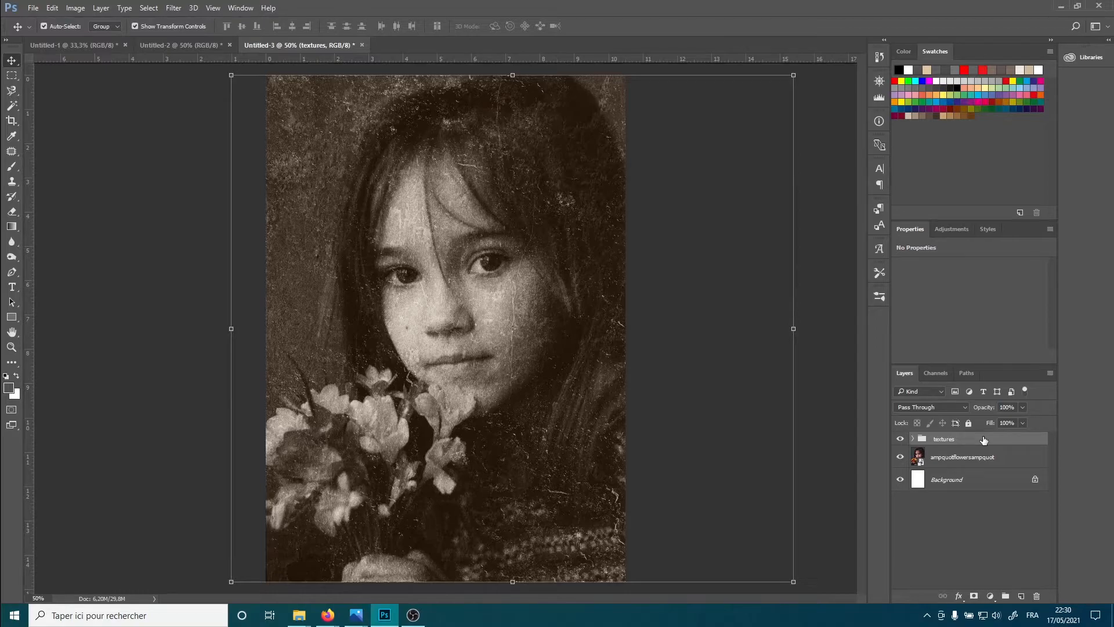
key("ctrl+z")
left_click_drag(982, 458, 950, 436)
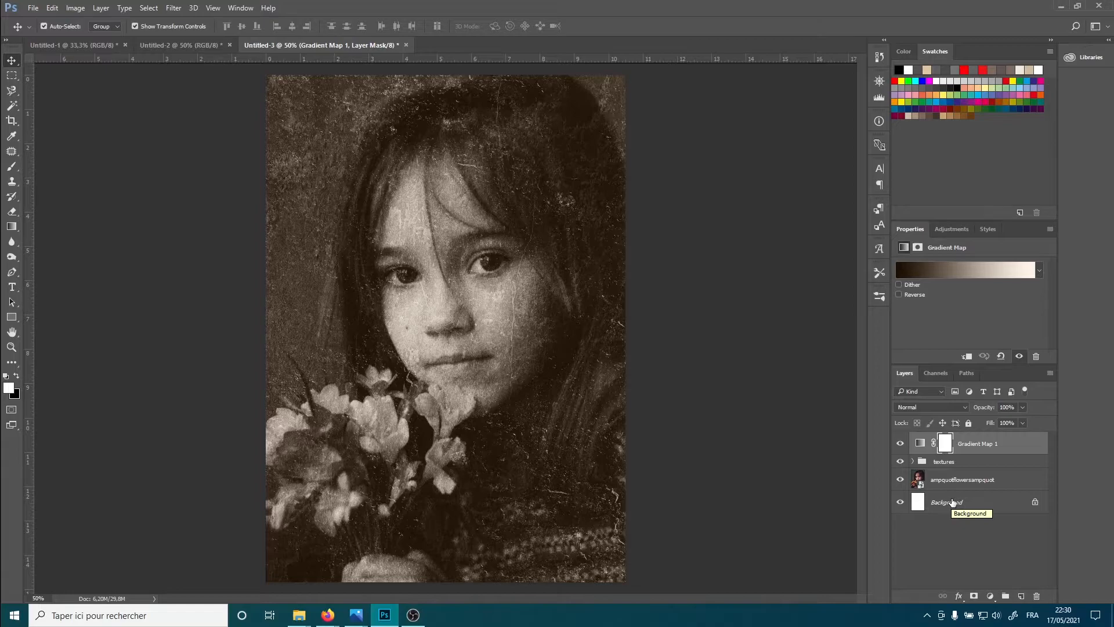
Add an empty layer and a Levels adjustment layer above the portrait photo, lowering the white input point to slightly past the histogram's middle.
left_click(947, 480)
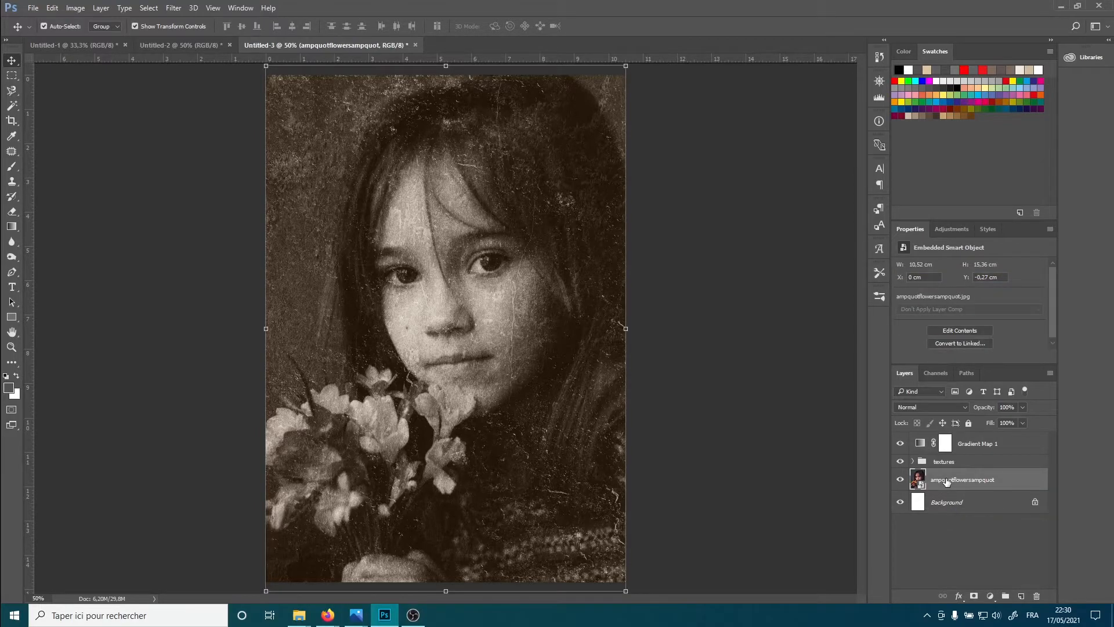
left_click(1022, 597)
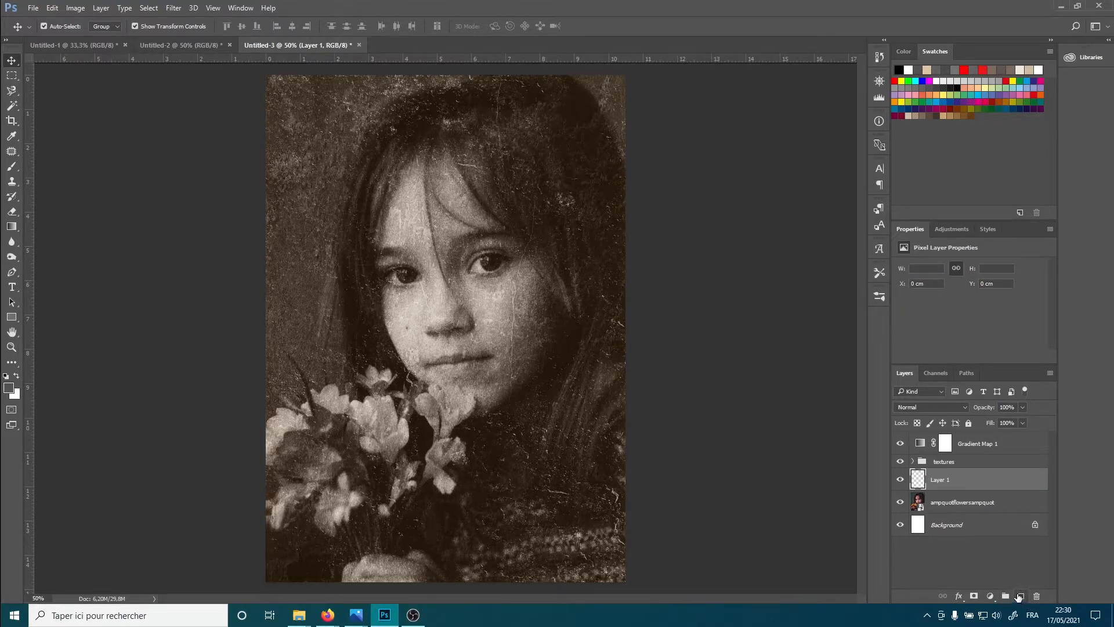
left_click(989, 596)
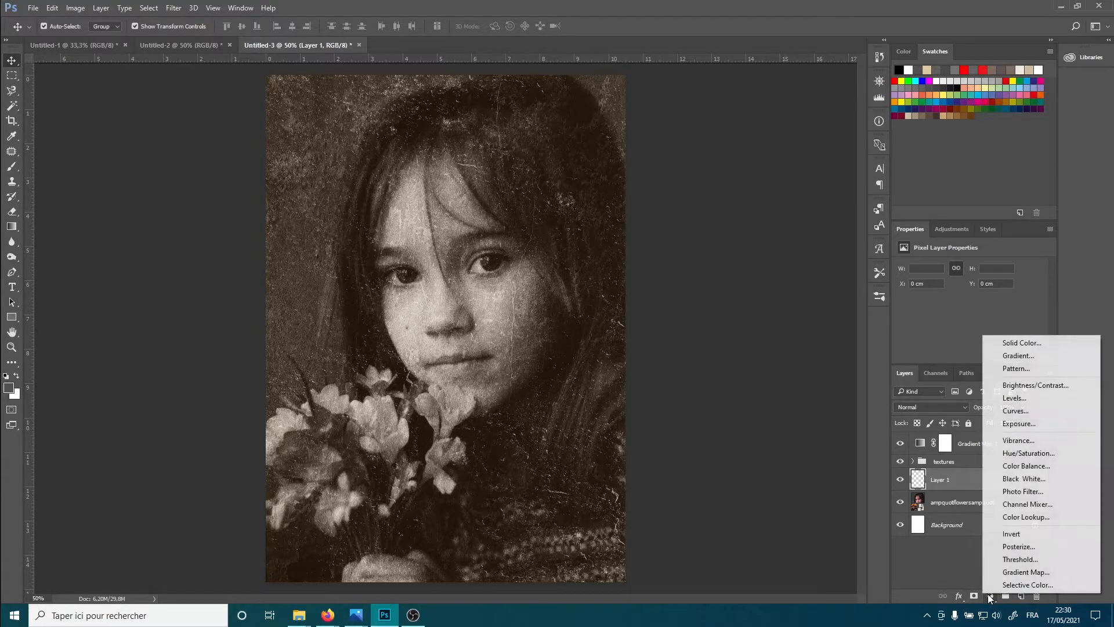
left_click(1022, 401)
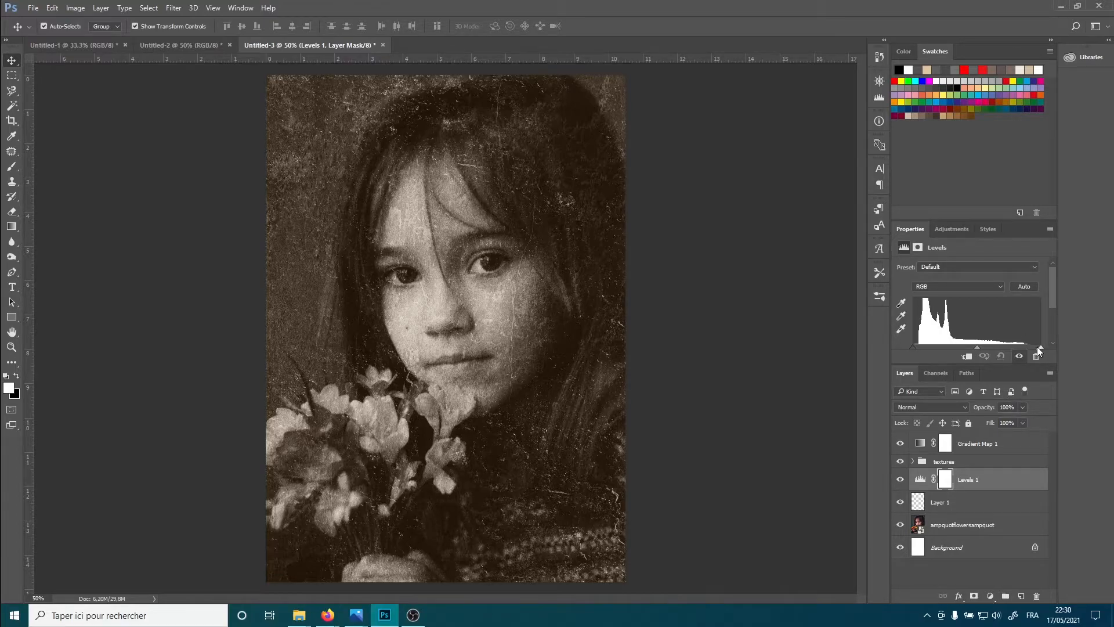
left_click_drag(1039, 347, 986, 357)
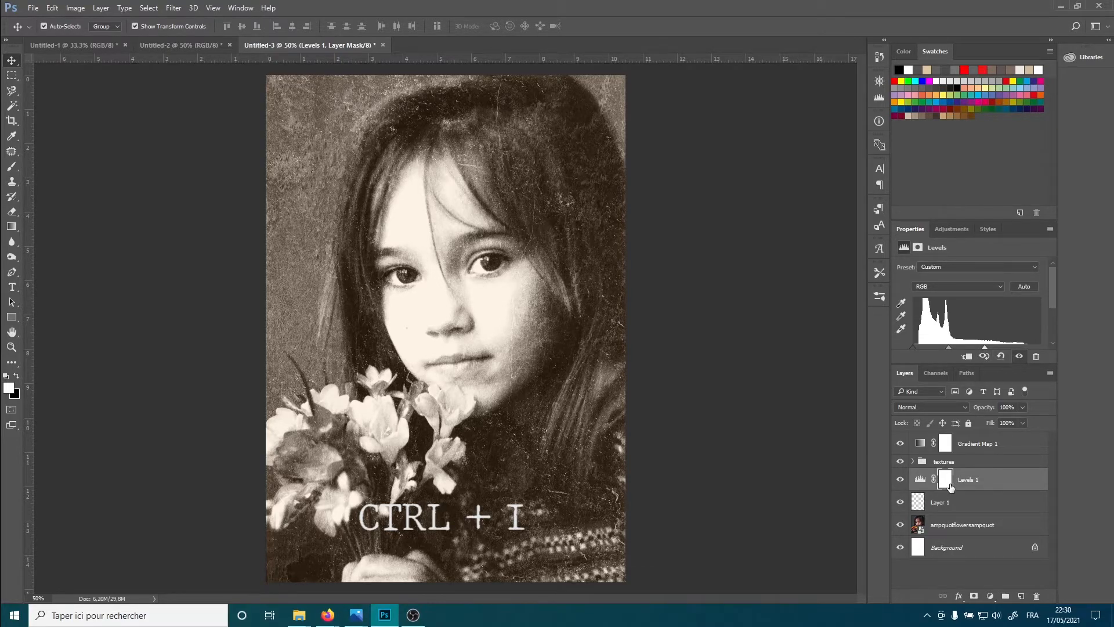
Invert the Levels 1 mask to black and draw white-to-transparent radial gradients on it from outside the photo inward around all its edges.
key("ctrl+i")
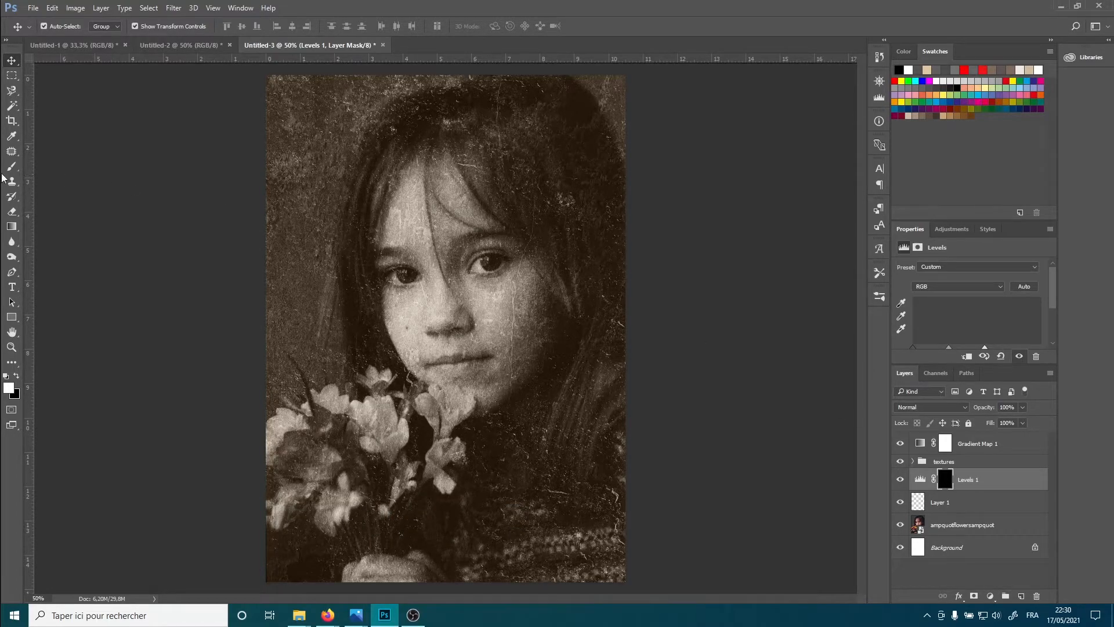
left_click(14, 228)
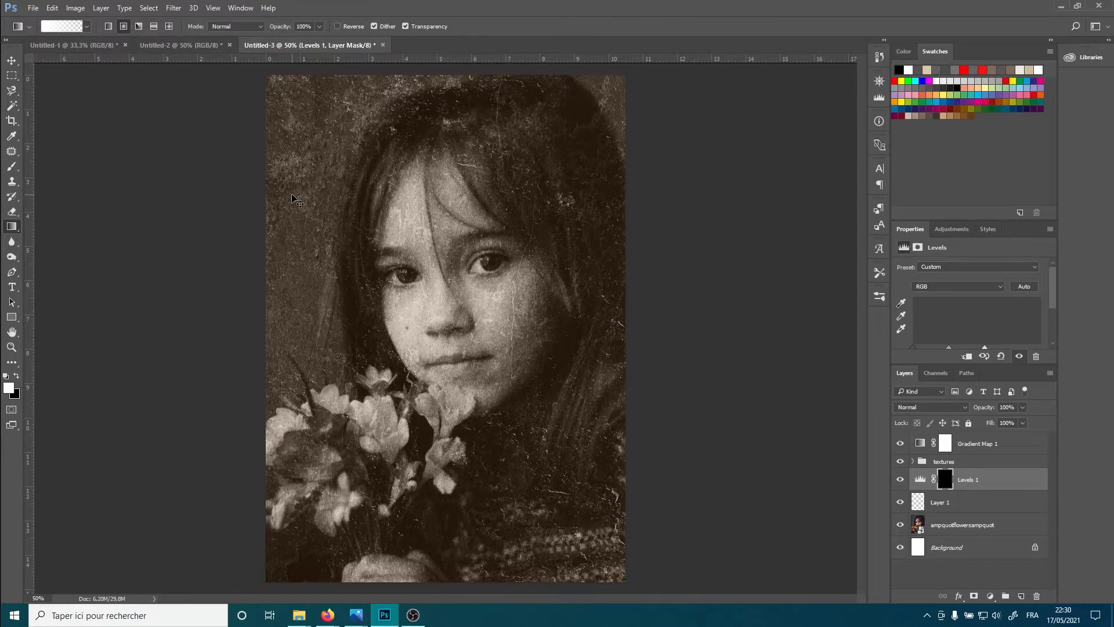
key("ctrl+minus")
left_click_drag(272, 119, 385, 216)
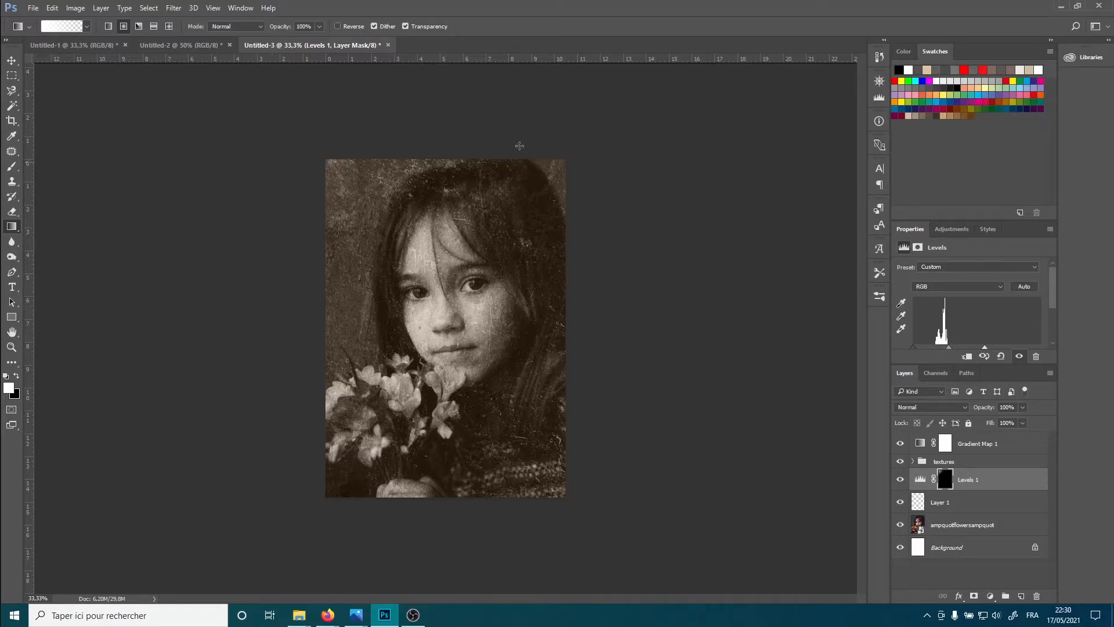
left_click_drag(621, 122, 526, 207)
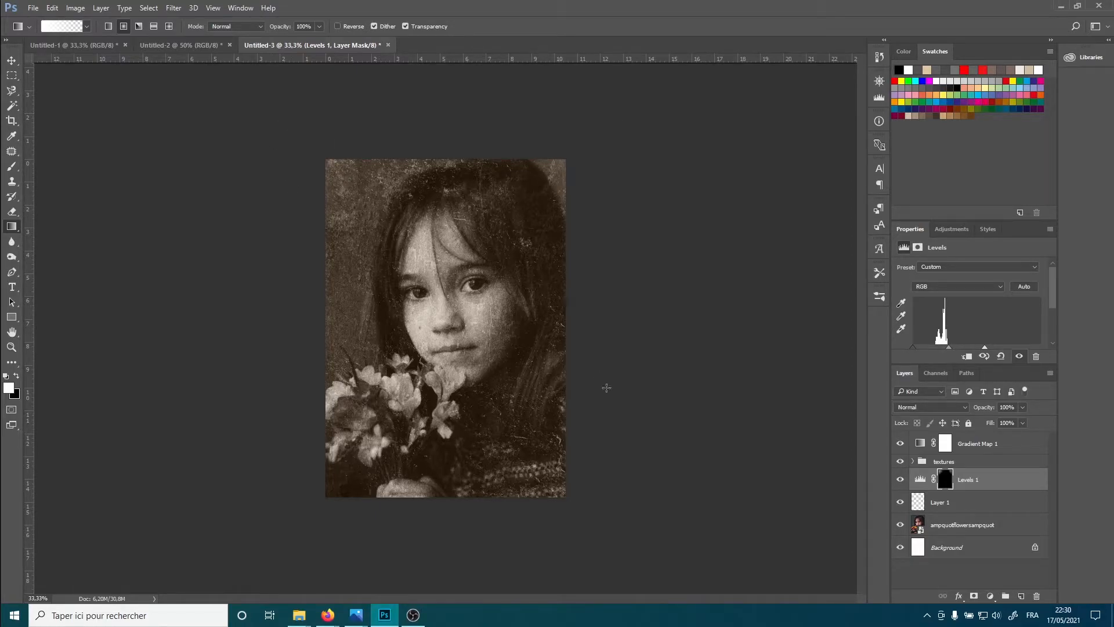
left_click_drag(640, 402, 517, 410)
left_click_drag(595, 519, 519, 450)
left_click_drag(428, 531, 437, 427)
left_click_drag(270, 528, 448, 405)
left_click_drag(302, 588, 375, 458)
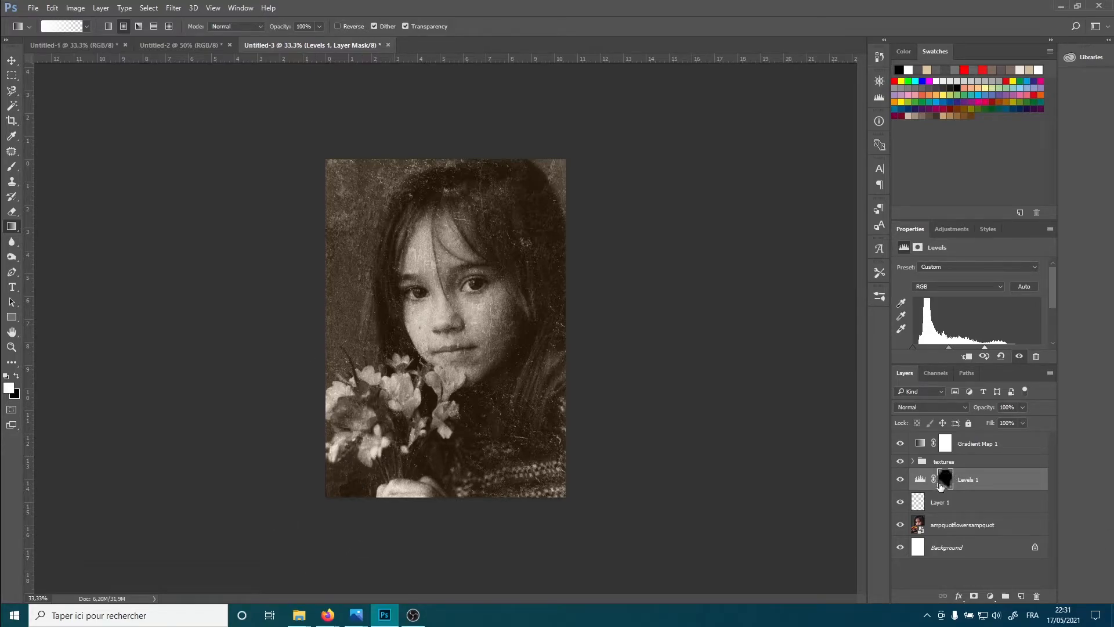
left_click_drag(290, 319, 410, 321)
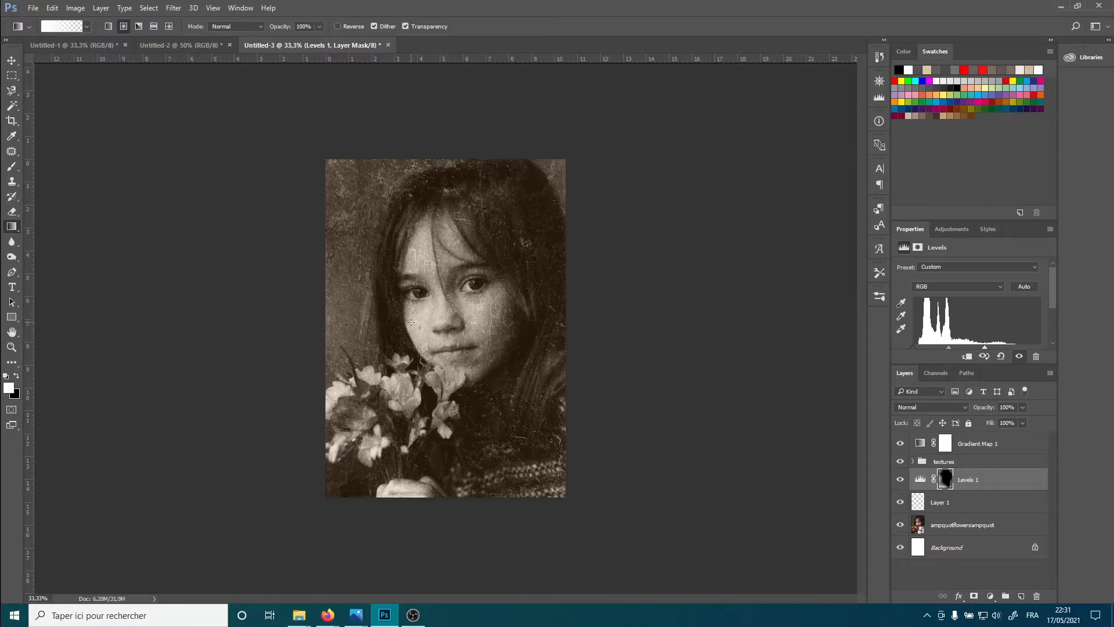
left_click_drag(451, 123, 459, 252)
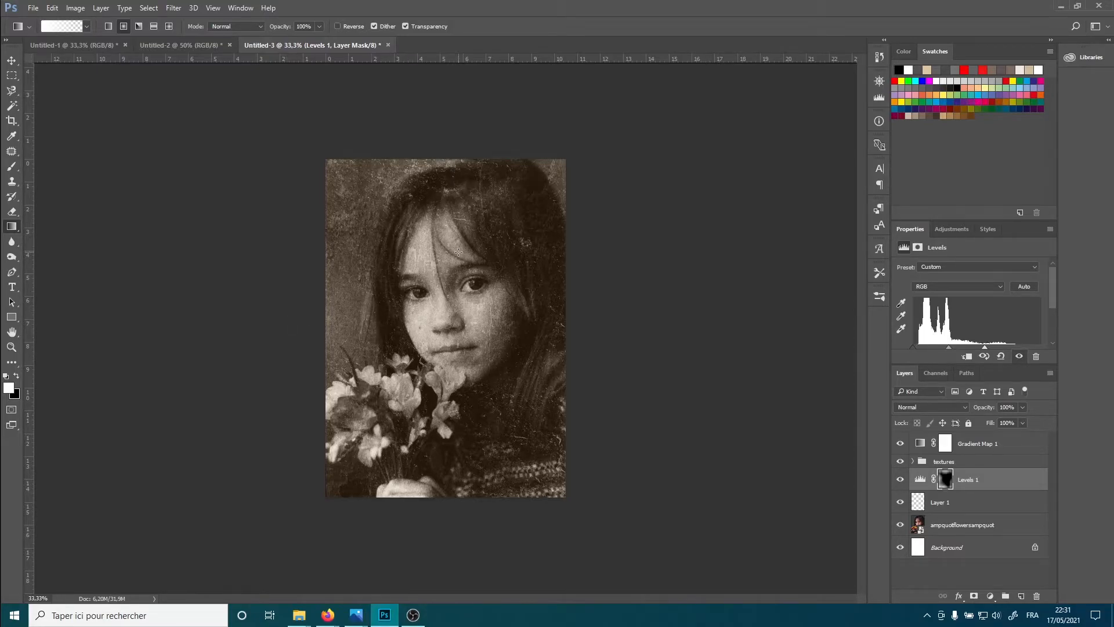
Add further white-to-transparent radial gradients to the Levels 1 mask, from outside the photo's right side and all four corners toward its centre.
left_click_drag(639, 328, 535, 330)
left_click_drag(612, 179, 484, 322)
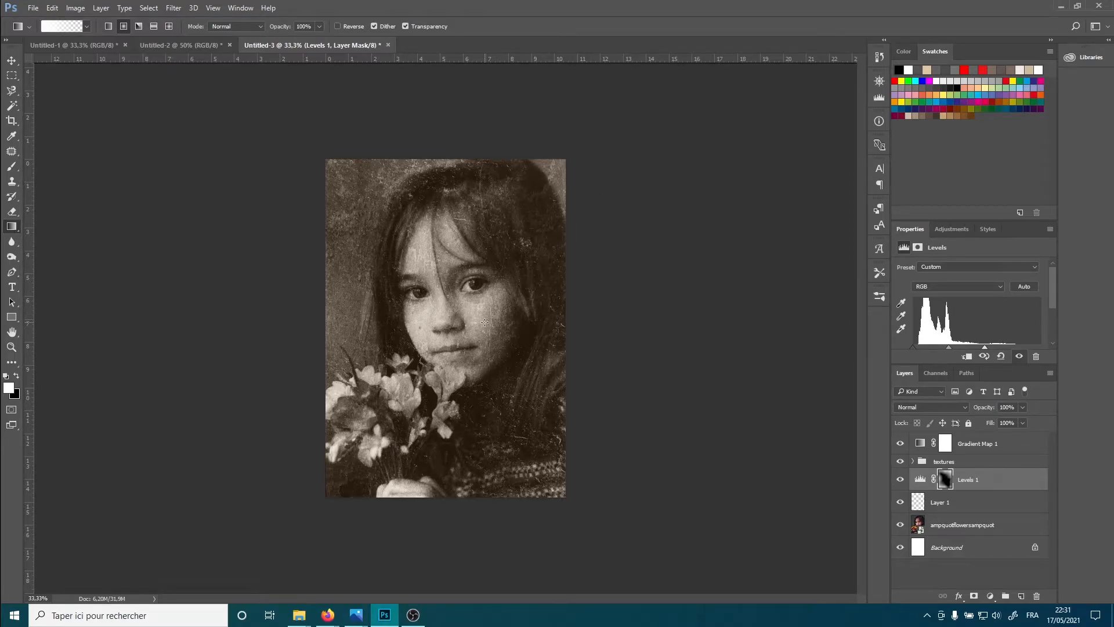
left_click_drag(649, 542, 437, 424)
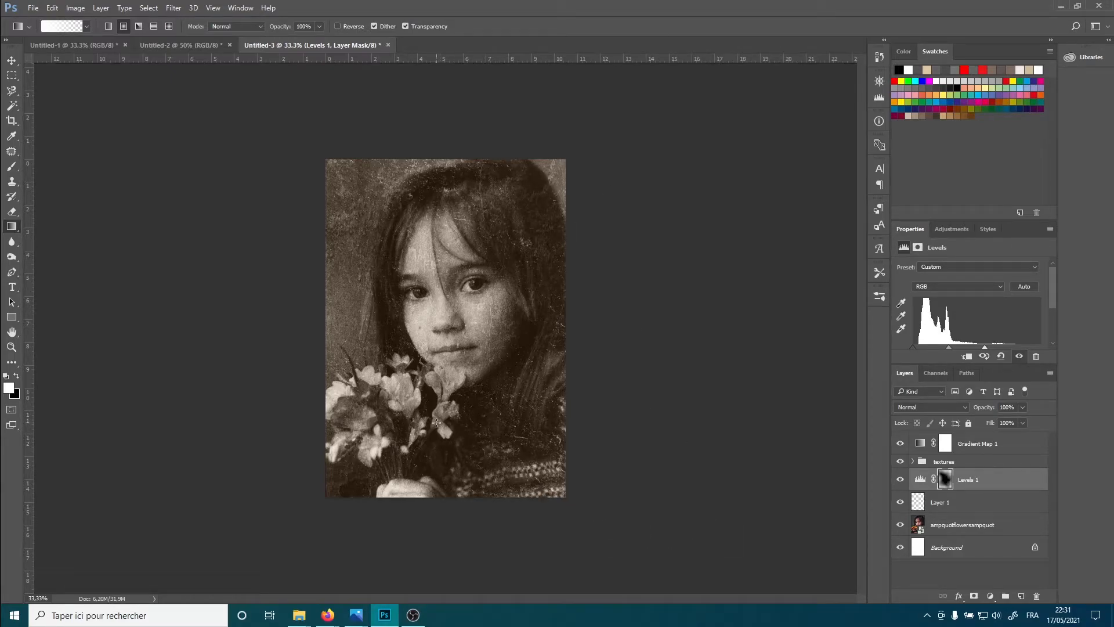
left_click_drag(614, 132, 502, 235)
left_click_drag(245, 136, 403, 235)
left_click_drag(273, 539, 414, 436)
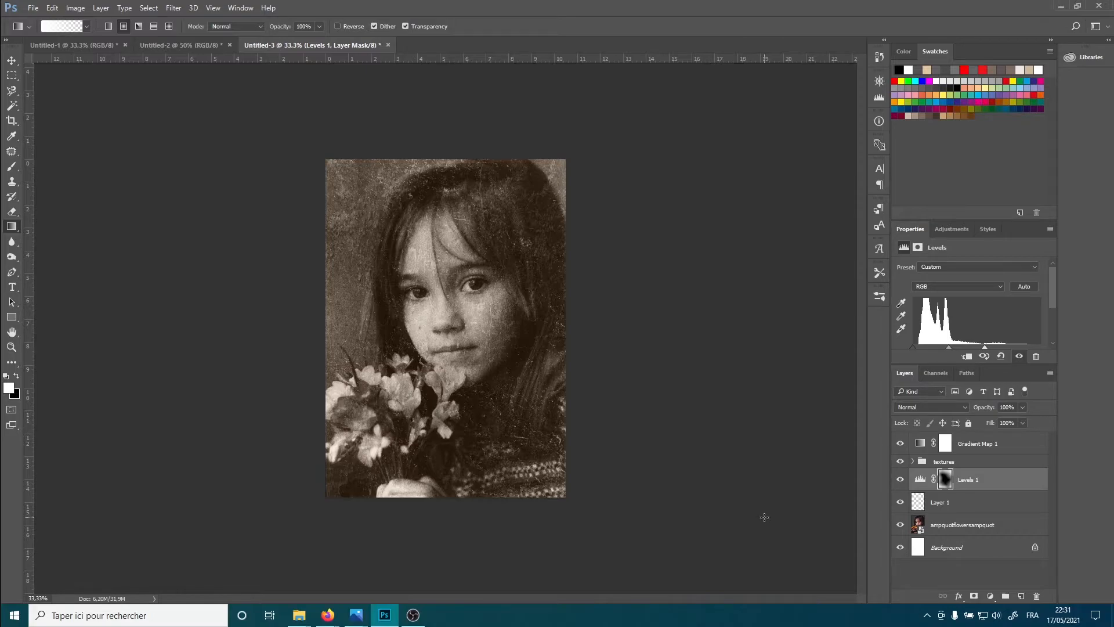
Add a second Levels adjustment layer above Levels 1, raise its black input point slightly, and invert its mask to black.
left_click(990, 597)
left_click(1016, 399)
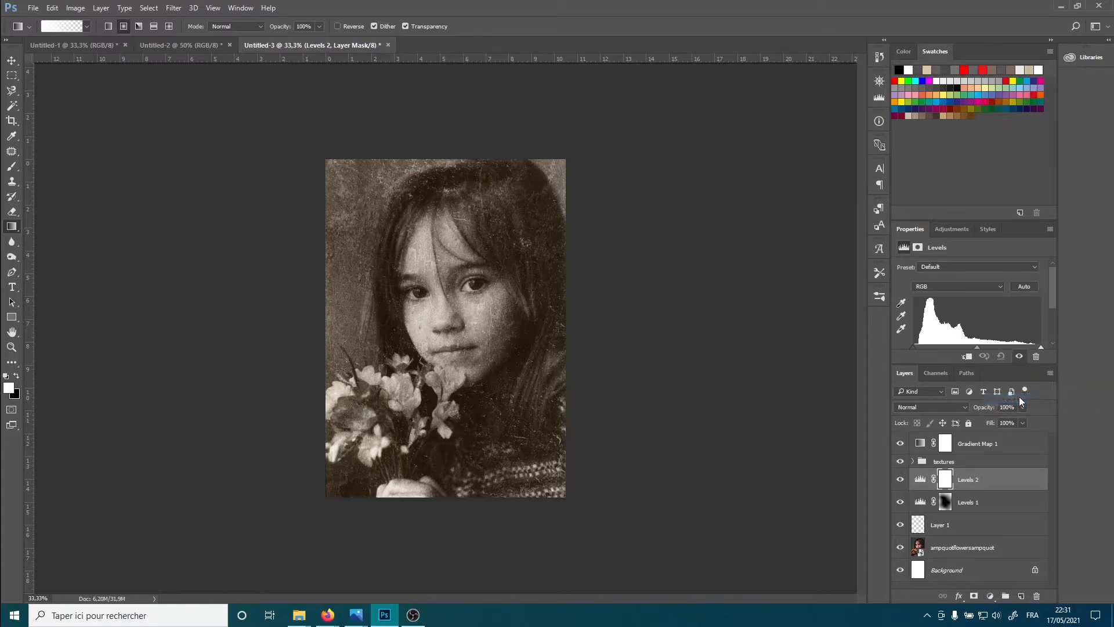
mouse_move(913, 346)
left_mouse_down()
mouse_move(943, 343)
mouse_move(886, 347)
left_mouse_up()
left_click_drag(917, 349, 909, 350)
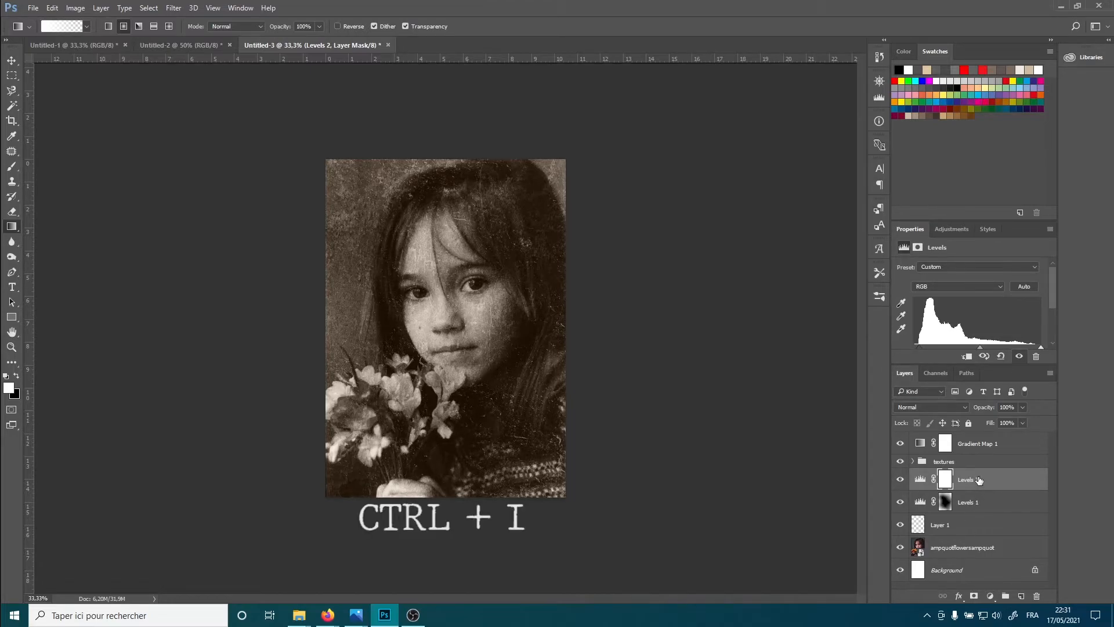
key("ctrl+i")
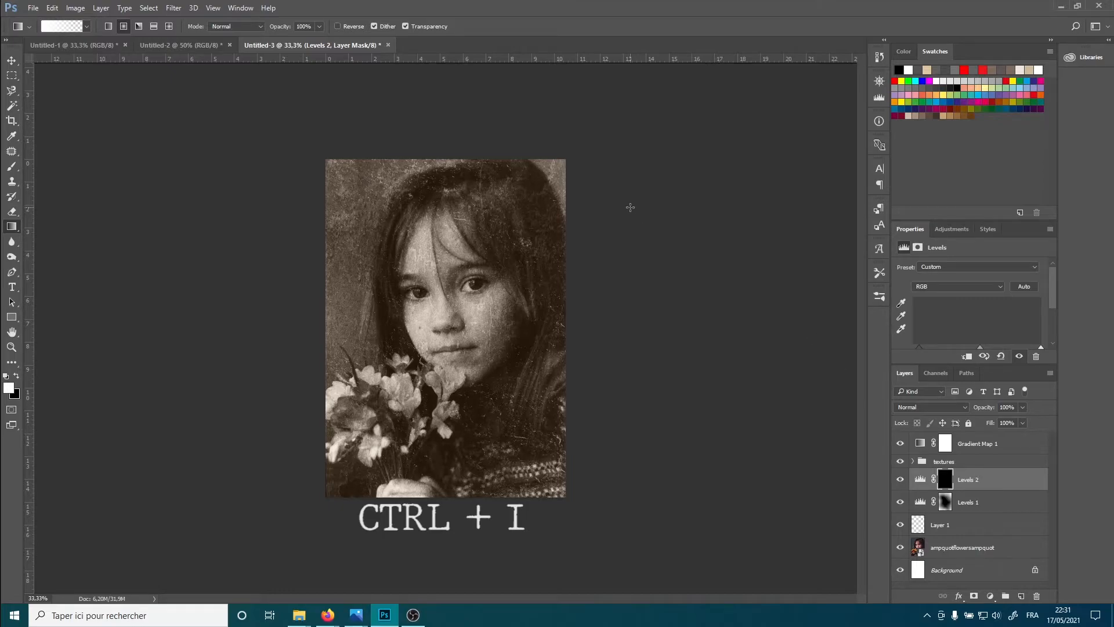
Paint white with the Brush on the Levels 2 mask over the hair and dark clothing, and set the foreground color to black.
left_click(9, 169)
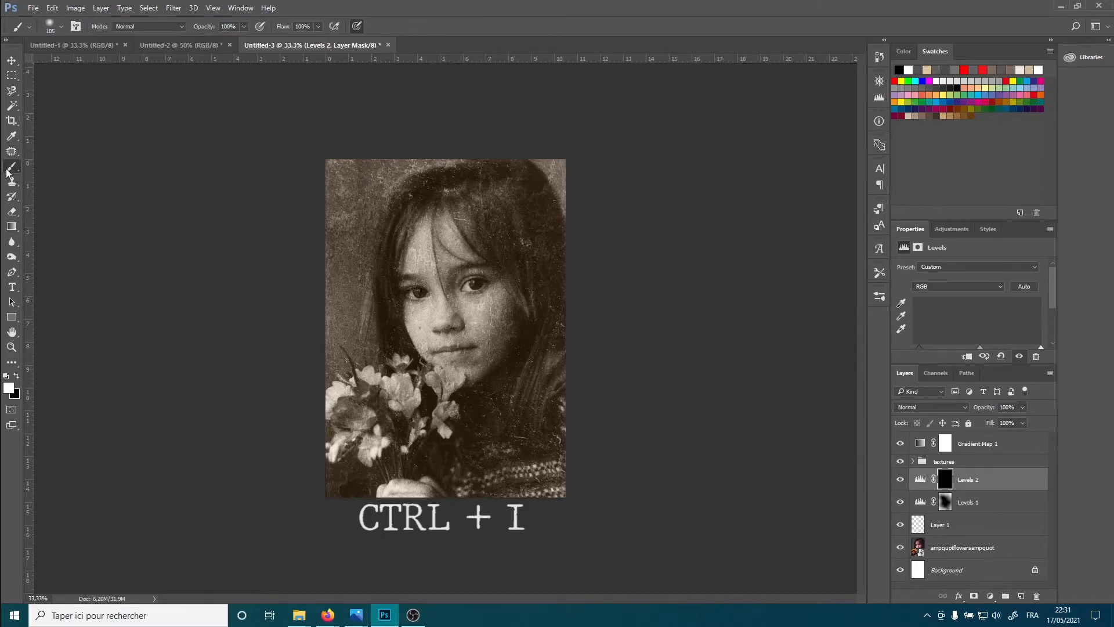
mouse_move(460, 201)
left_mouse_down()
mouse_move(502, 238)
mouse_move(480, 205)
mouse_move(464, 213)
mouse_move(518, 266)
mouse_move(509, 228)
mouse_move(489, 207)
mouse_move(470, 213)
mouse_move(471, 185)
mouse_move(451, 185)
mouse_move(505, 172)
mouse_move(524, 190)
mouse_move(504, 181)
mouse_move(505, 166)
mouse_move(528, 172)
mouse_move(574, 254)
mouse_move(525, 186)
mouse_move(566, 298)
mouse_move(517, 191)
mouse_move(514, 225)
mouse_move(544, 282)
mouse_move(500, 181)
mouse_move(509, 240)
mouse_move(542, 273)
mouse_move(472, 198)
mouse_move(489, 258)
mouse_move(526, 306)
mouse_move(550, 316)
mouse_move(546, 339)
mouse_move(530, 294)
mouse_move(516, 363)
mouse_move(524, 274)
mouse_move(488, 419)
mouse_move(461, 394)
mouse_move(524, 293)
mouse_move(480, 397)
mouse_move(552, 313)
mouse_move(480, 430)
mouse_move(539, 345)
mouse_move(470, 424)
mouse_move(526, 355)
mouse_move(519, 336)
mouse_move(490, 433)
left_mouse_up()
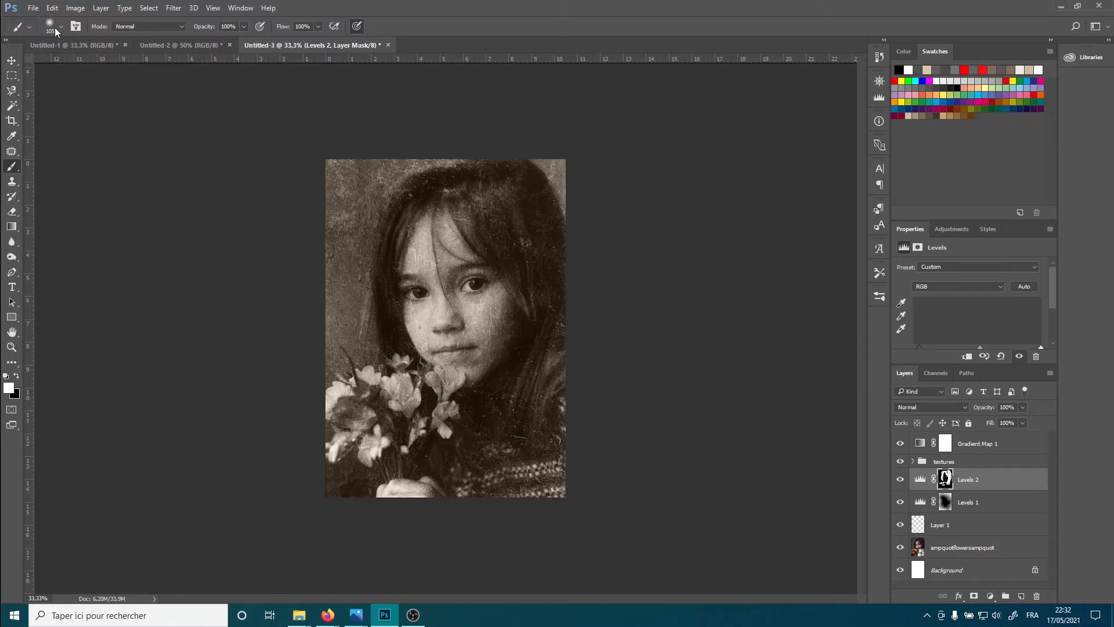
left_click(9, 387)
left_click_drag(103, 472, 51, 513)
left_click(300, 365)
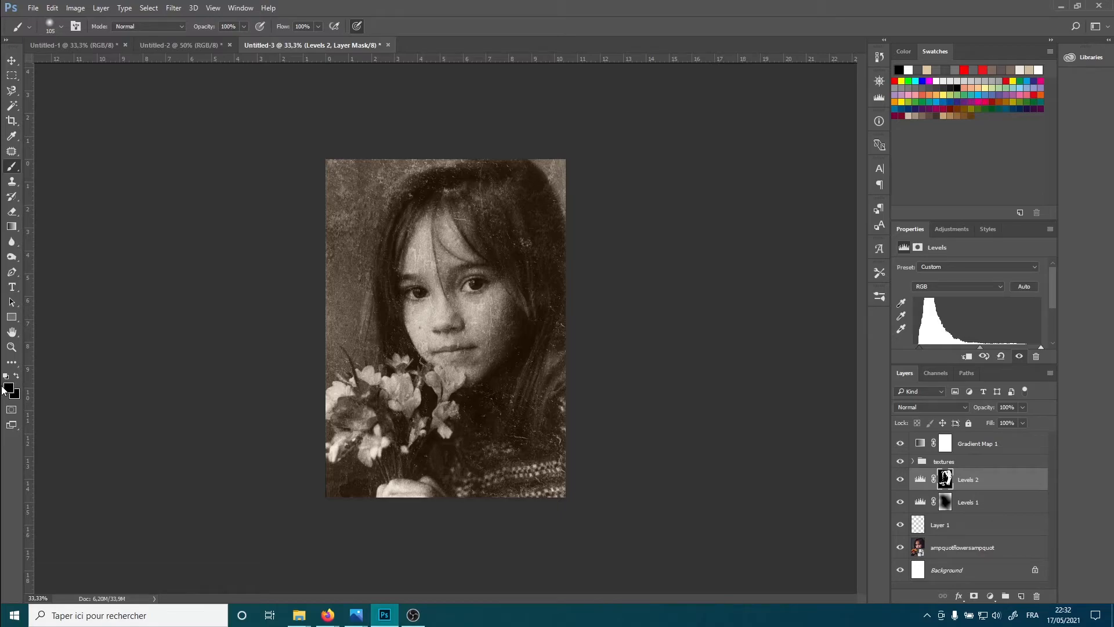
Add an empty layer above Levels 2 and select a thin border around the photo by inverting a rectangular selection just inside its edges.
left_click(1020, 597)
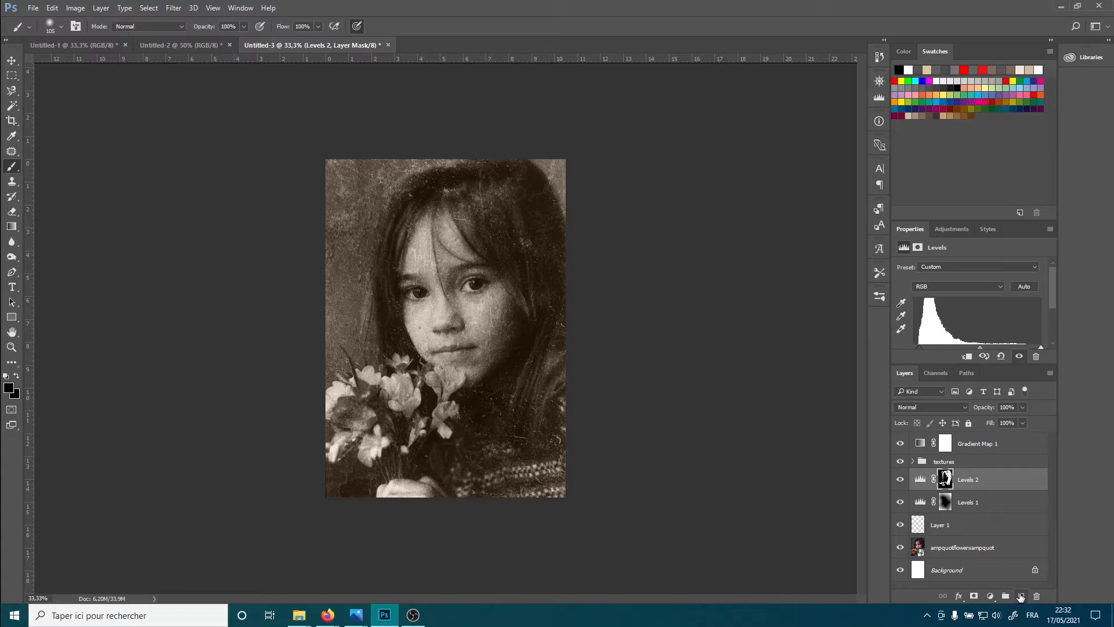
left_click(12, 76)
left_click_drag(333, 167, 556, 489)
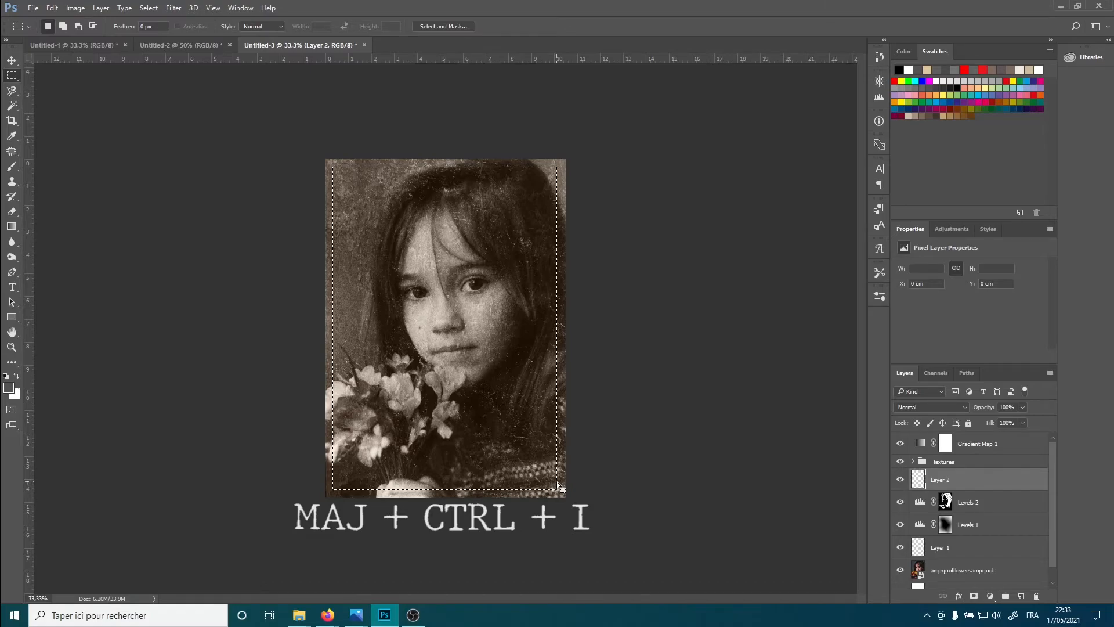
key("ctrl+shift+i")
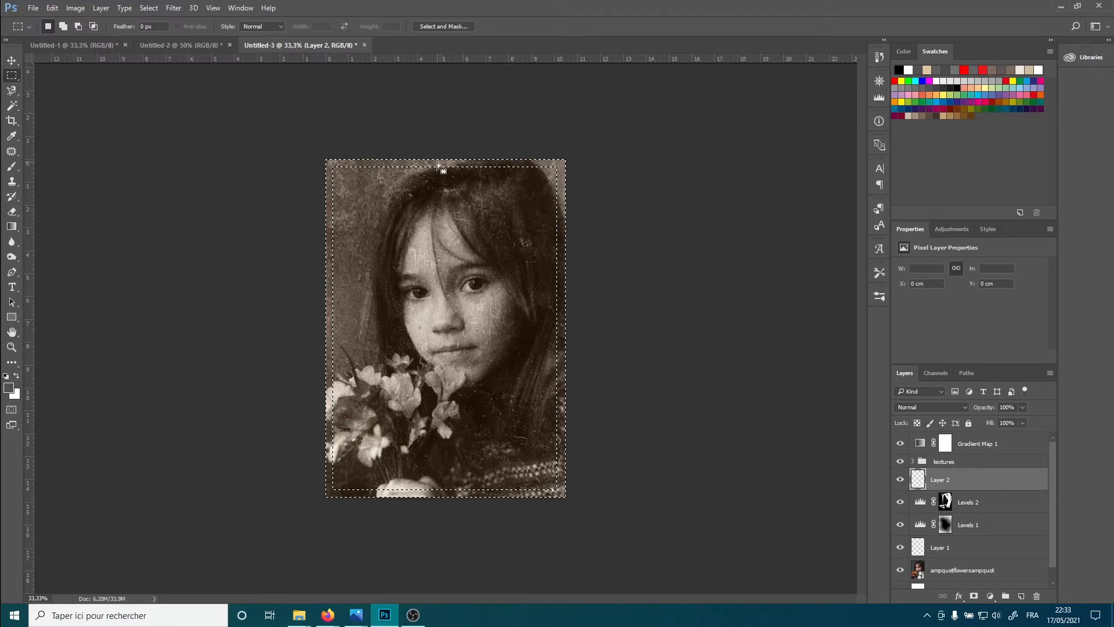
Fill the border selection with white at 100% opacity in Normal mode and deselect it.
right_click(403, 163)
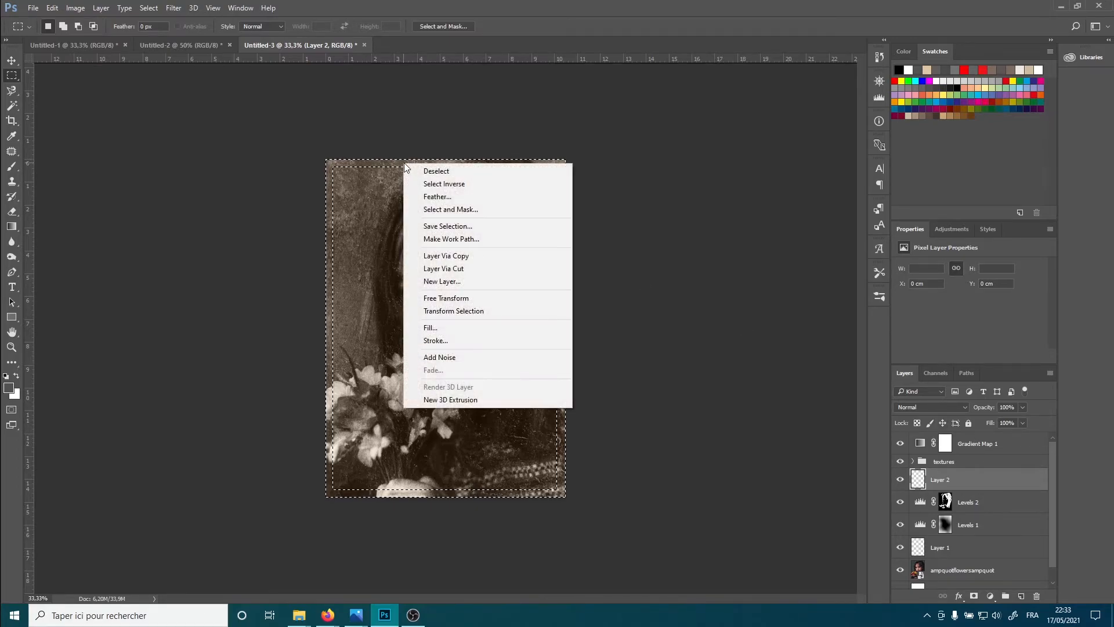
left_click(503, 329)
left_click(590, 179)
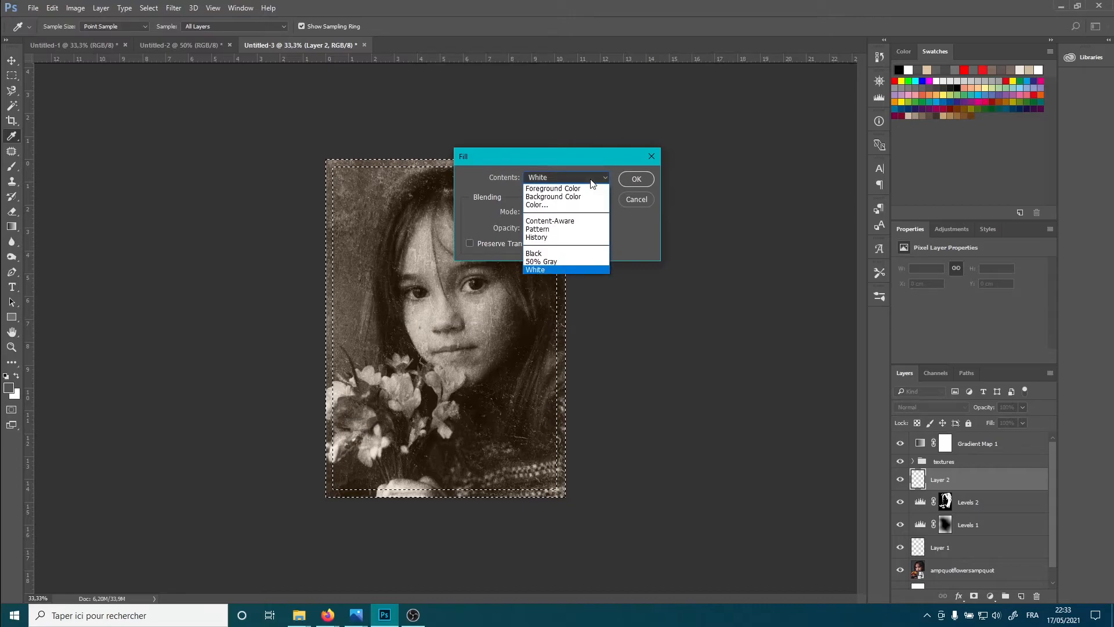
left_click(548, 268)
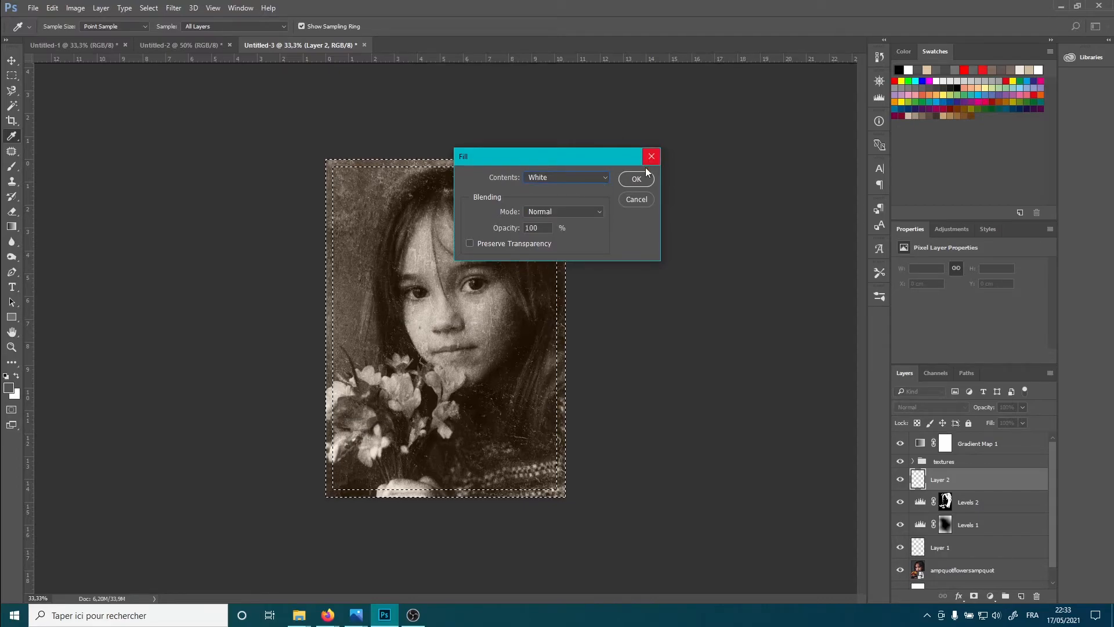
left_click(634, 182)
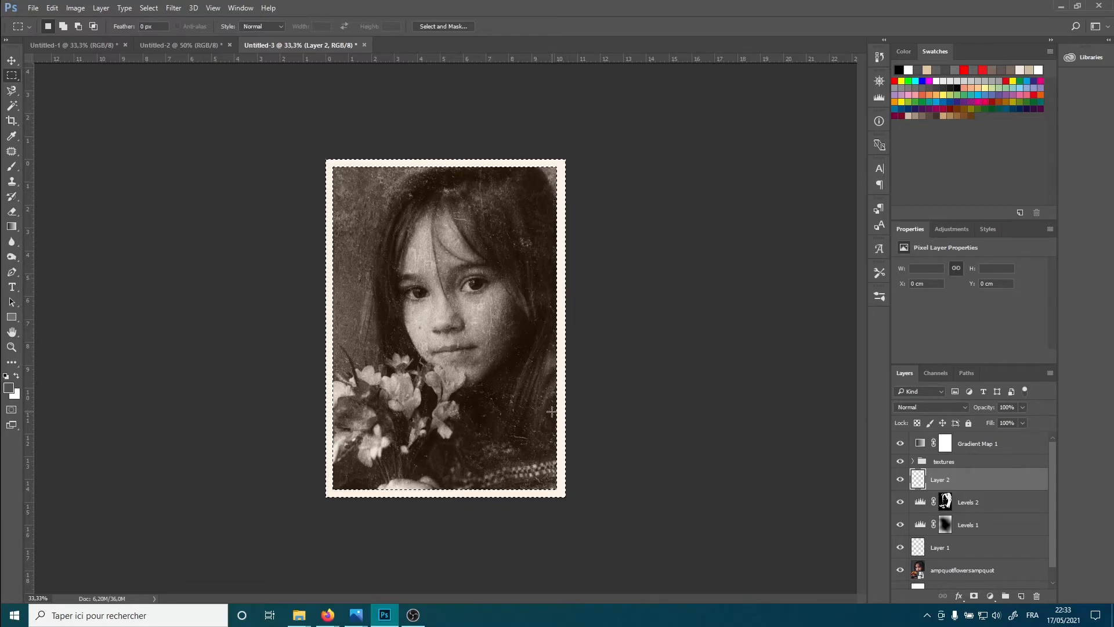
key("ctrl+d")
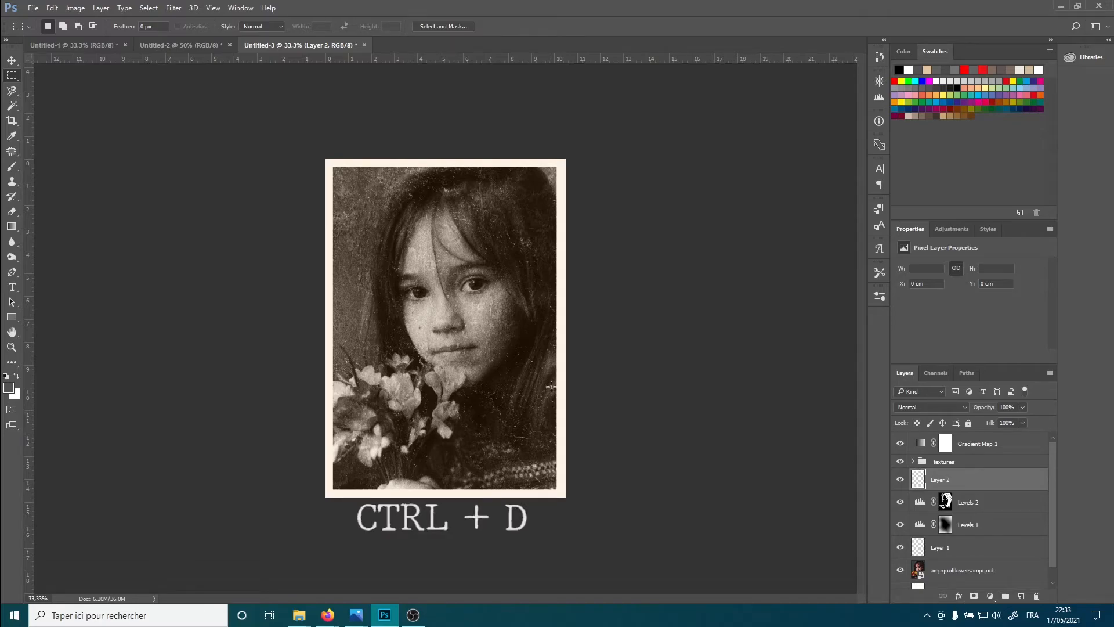
Soften the white border on Layer 2 with a Gaussian Blur of 15 pixels radius.
left_click(174, 7)
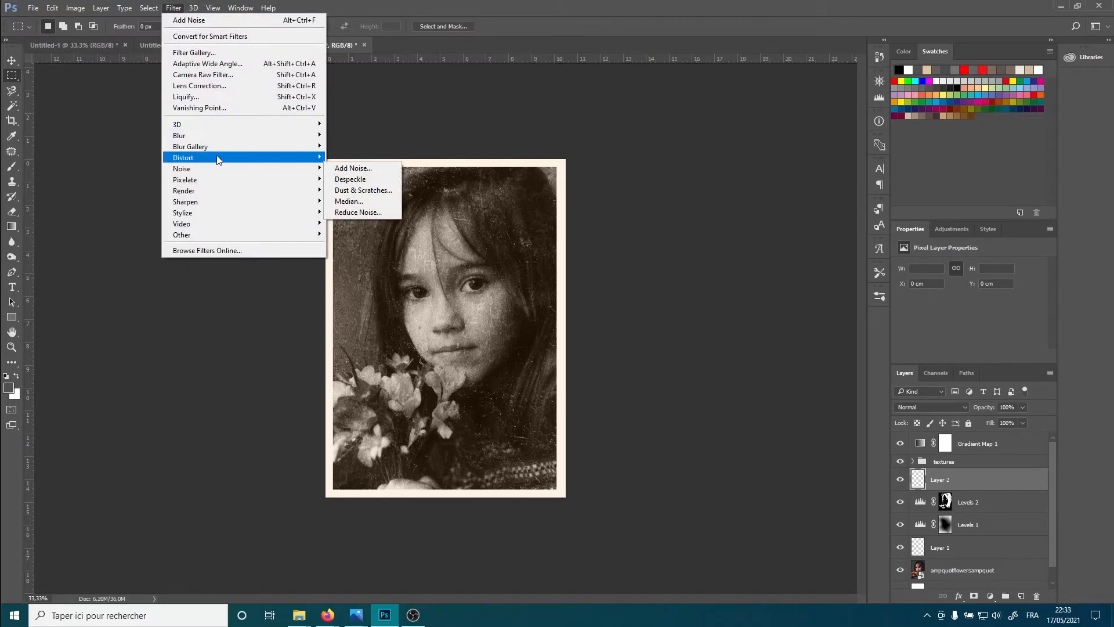
mouse_move(217, 138)
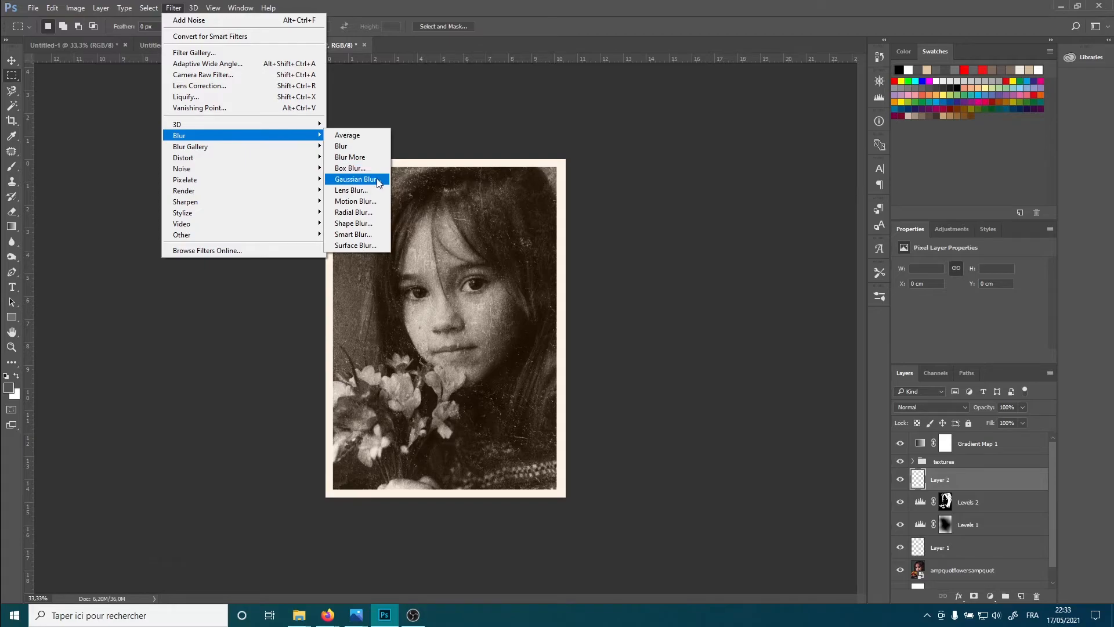
left_click(358, 179)
type("15")
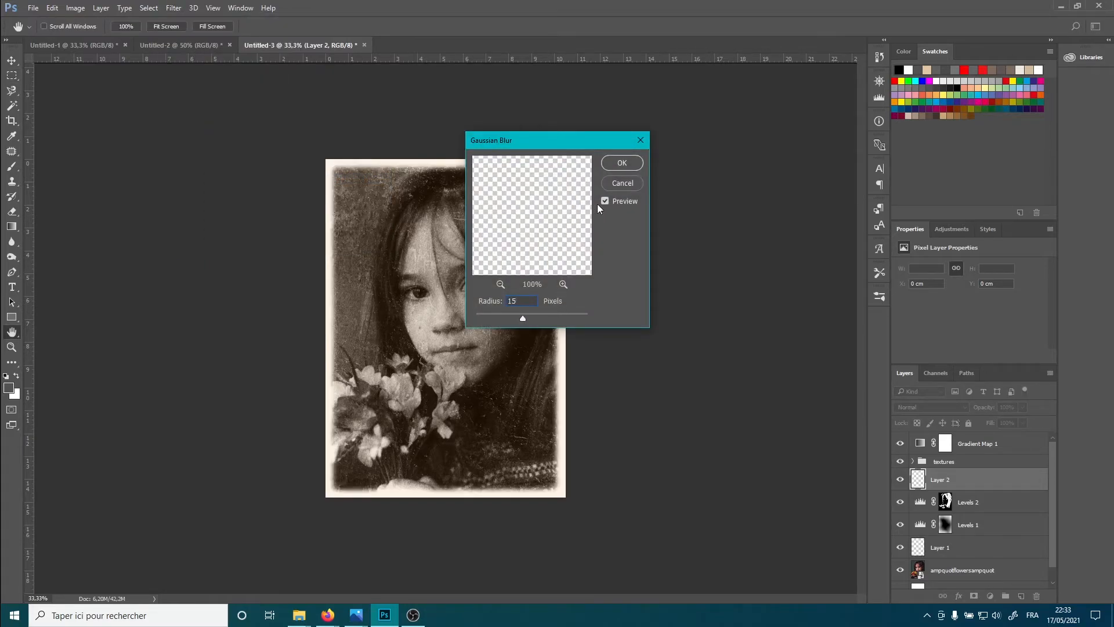
left_click(623, 163)
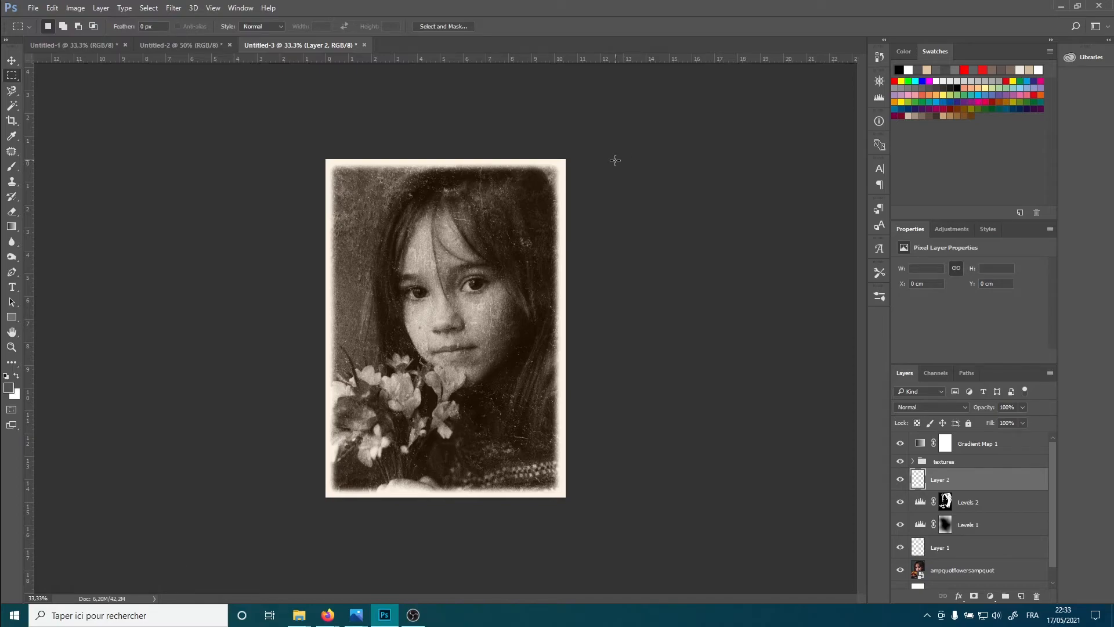
Duplicate the ampquotflowersampquot portrait layer and convert the copy to a smart object.
left_click_drag(986, 570, 1021, 595)
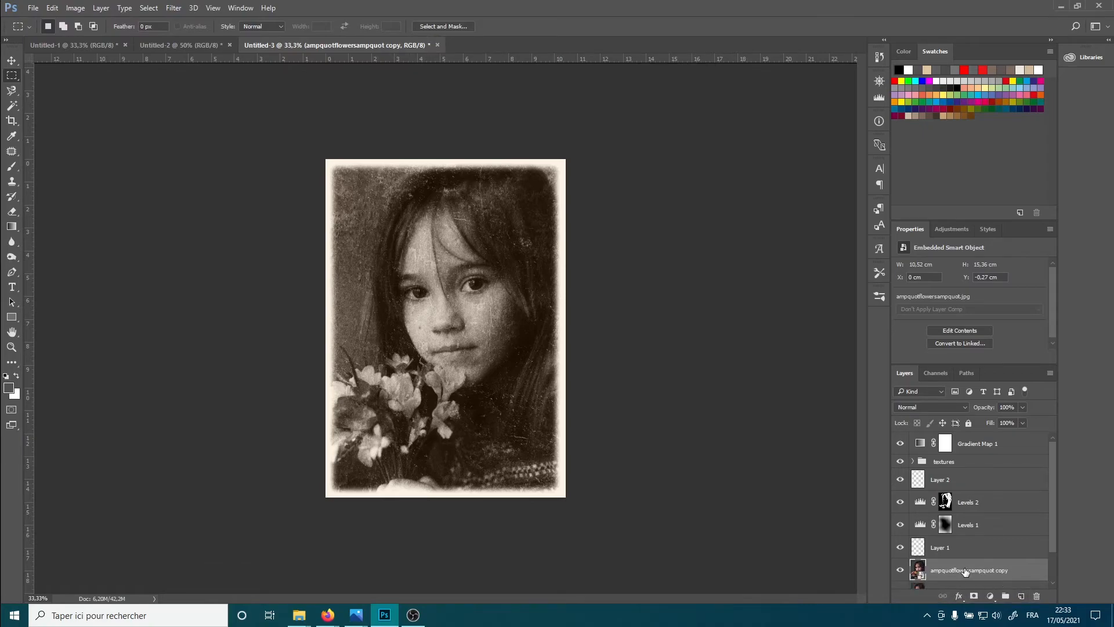
scroll(972, 564, "down", 1)
right_click(948, 528)
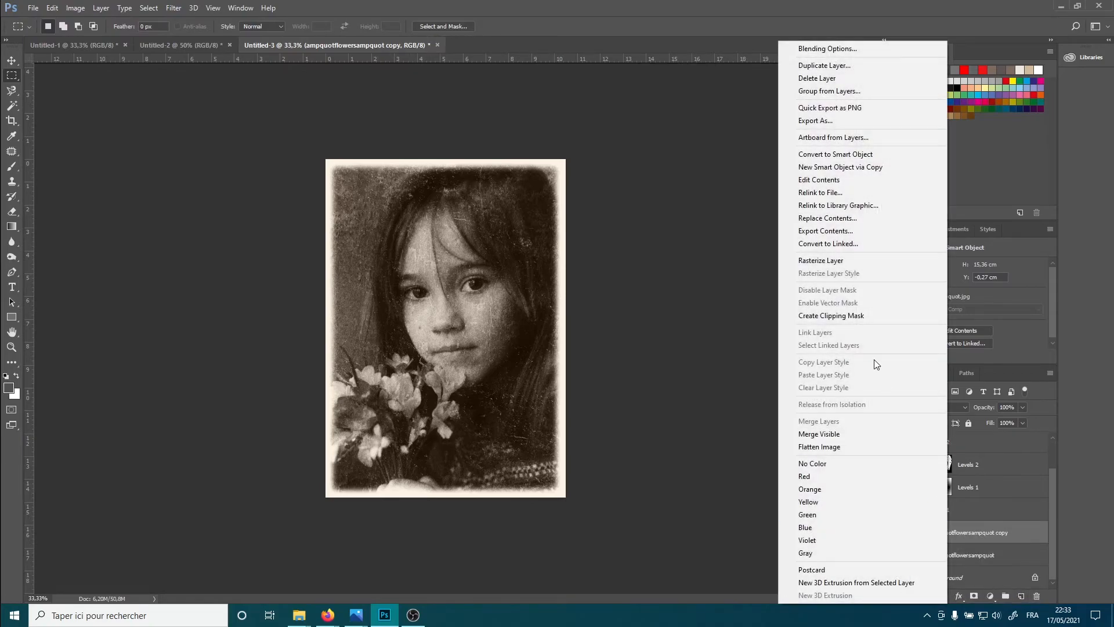
left_click(831, 155)
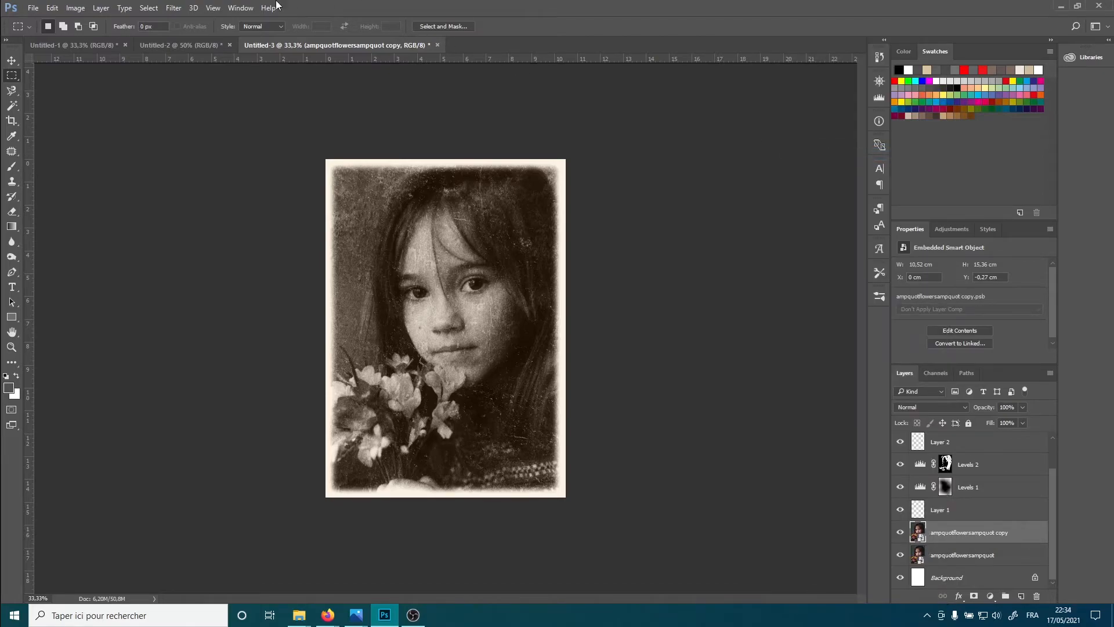
Apply a Gaussian Blur smart filter with a 2.0 pixel radius to the portrait copy.
left_click(180, 7)
mouse_move(193, 134)
left_click(359, 178)
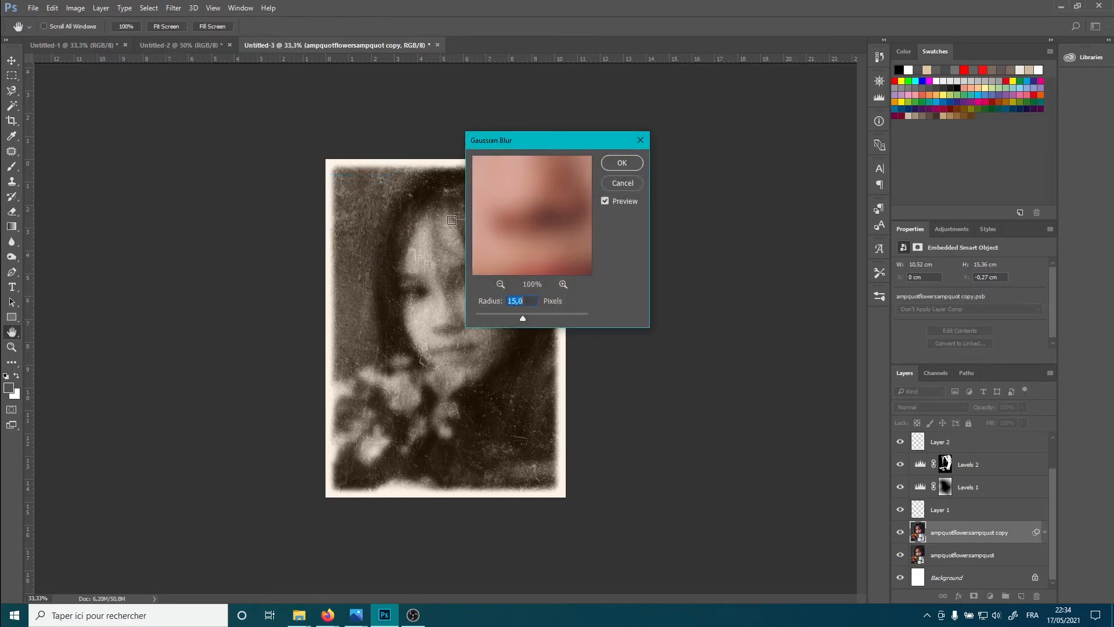
left_click_drag(496, 315, 488, 314)
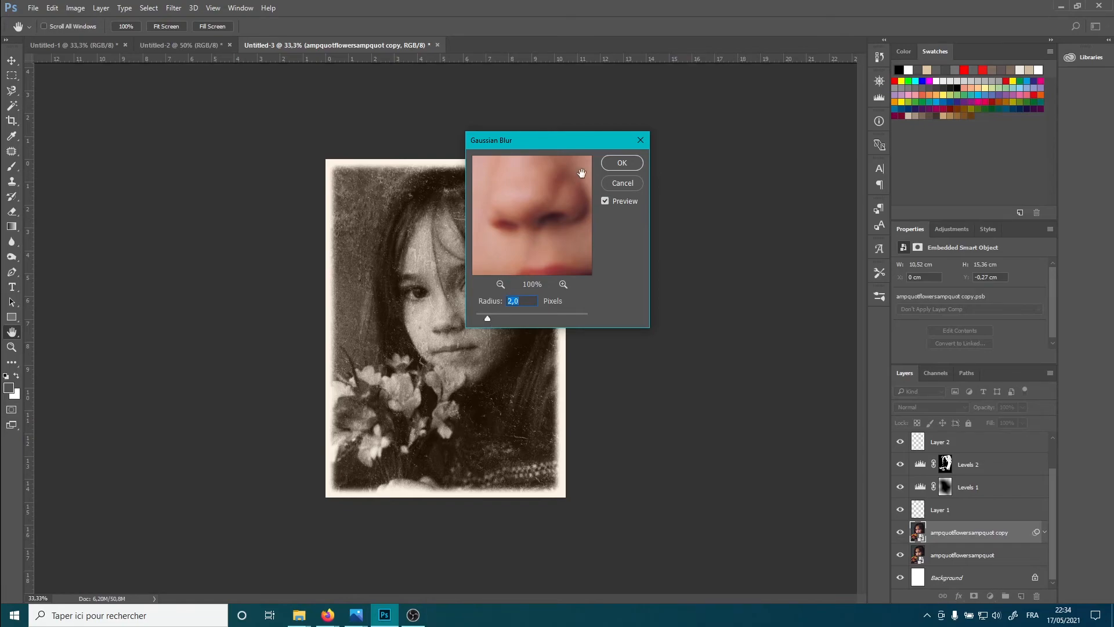
left_click(625, 163)
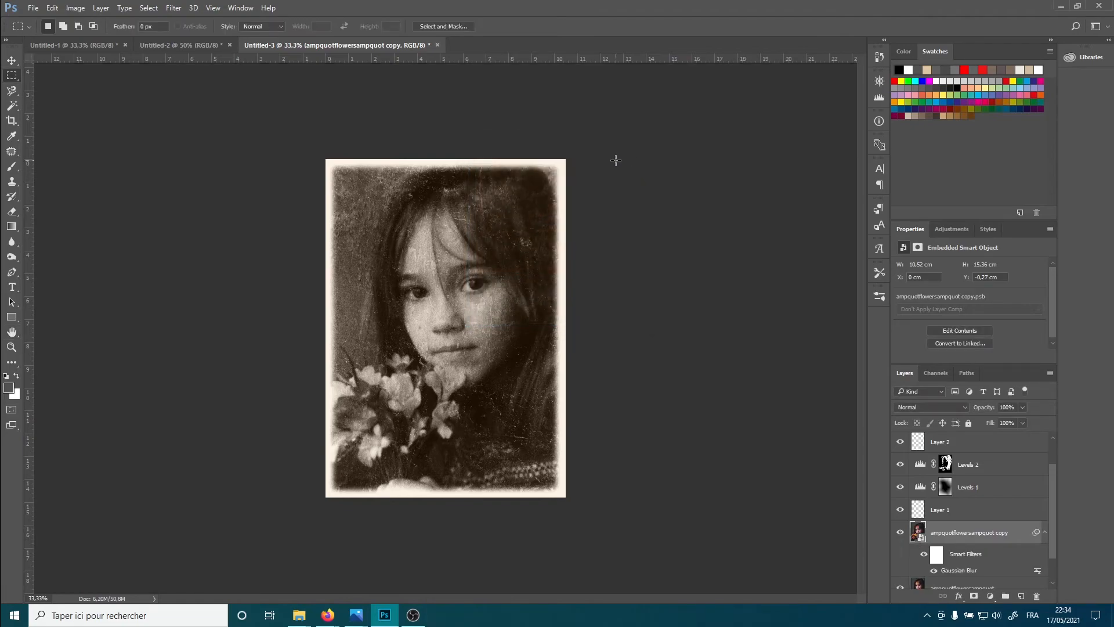
Apply an Add Noise smart filter with a small amount to the portrait copy.
left_click(173, 8)
mouse_move(296, 169)
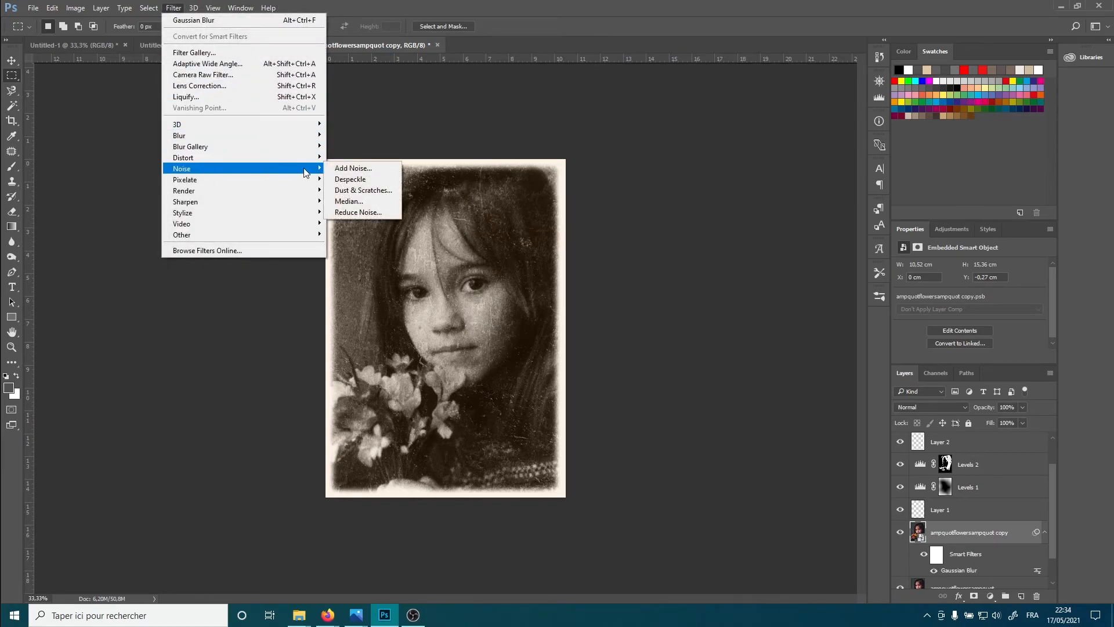
left_click(345, 169)
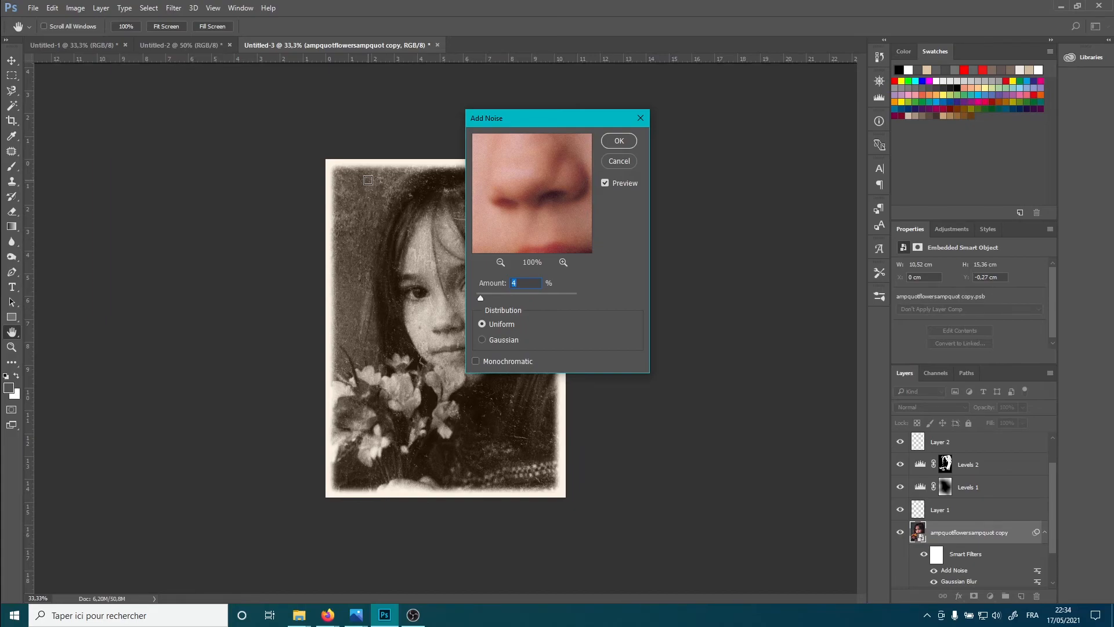
type("10")
mouse_move(493, 298)
left_mouse_down()
mouse_move(520, 301)
mouse_move(485, 297)
left_mouse_up()
left_click(620, 141)
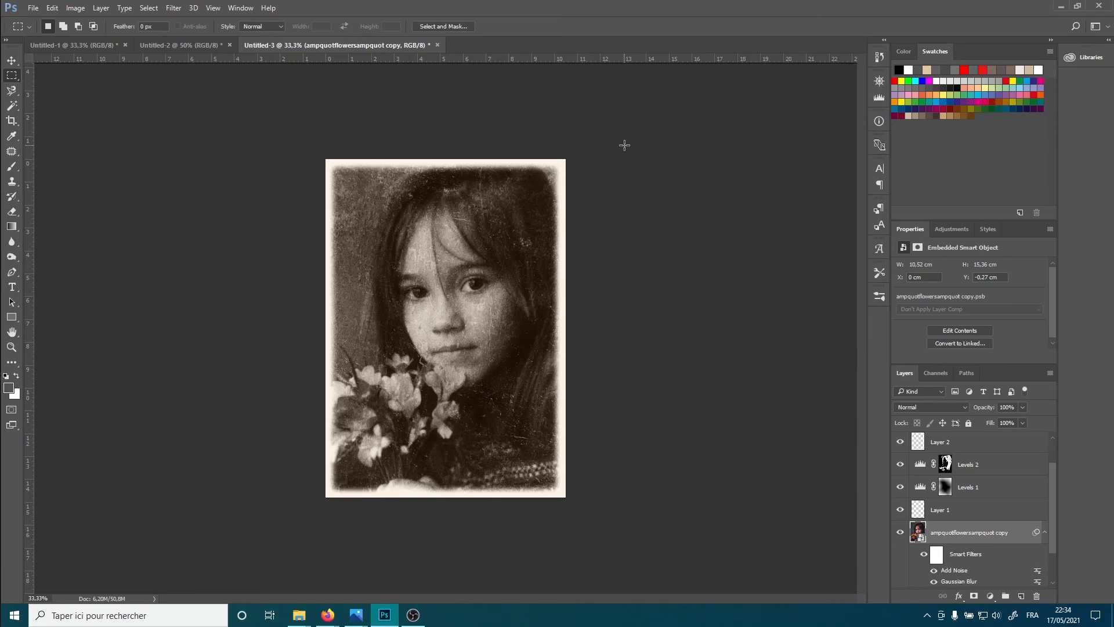
Move the original portrait layer to the top of the stack and toggle its visibility to compare before and after, leaving it hidden.
scroll(972, 577, "down", 2)
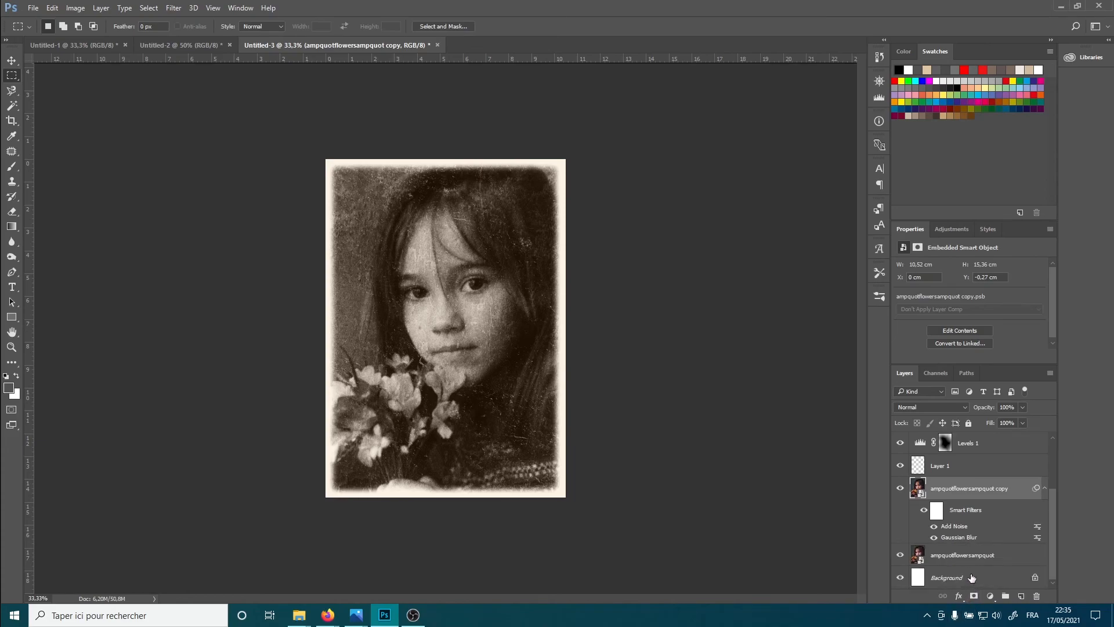
left_click_drag(975, 554, 940, 438)
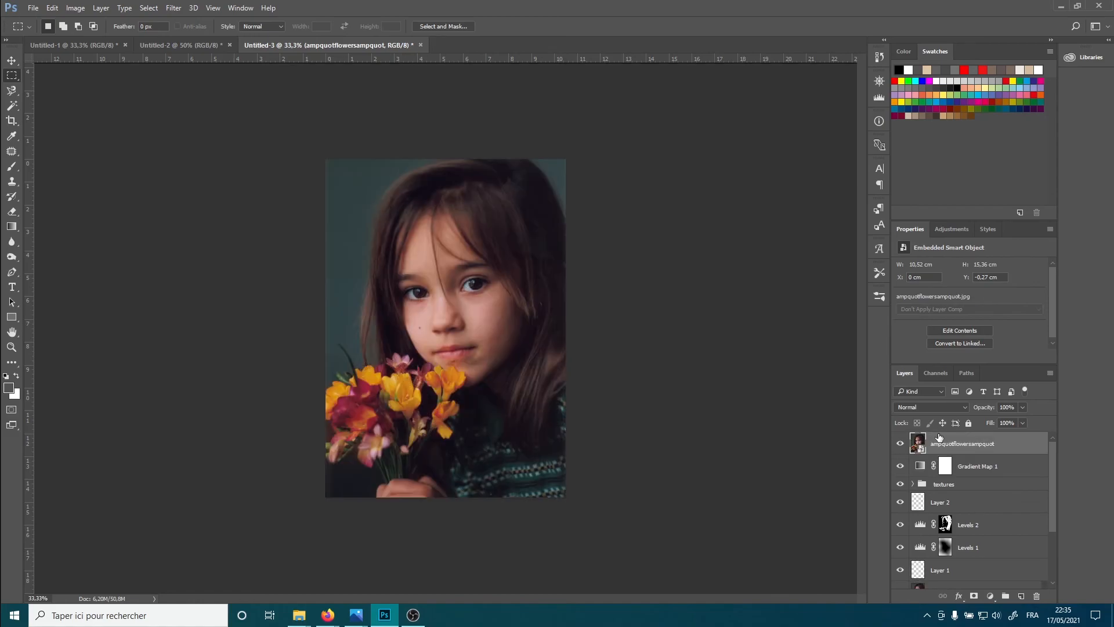
left_click(901, 444)
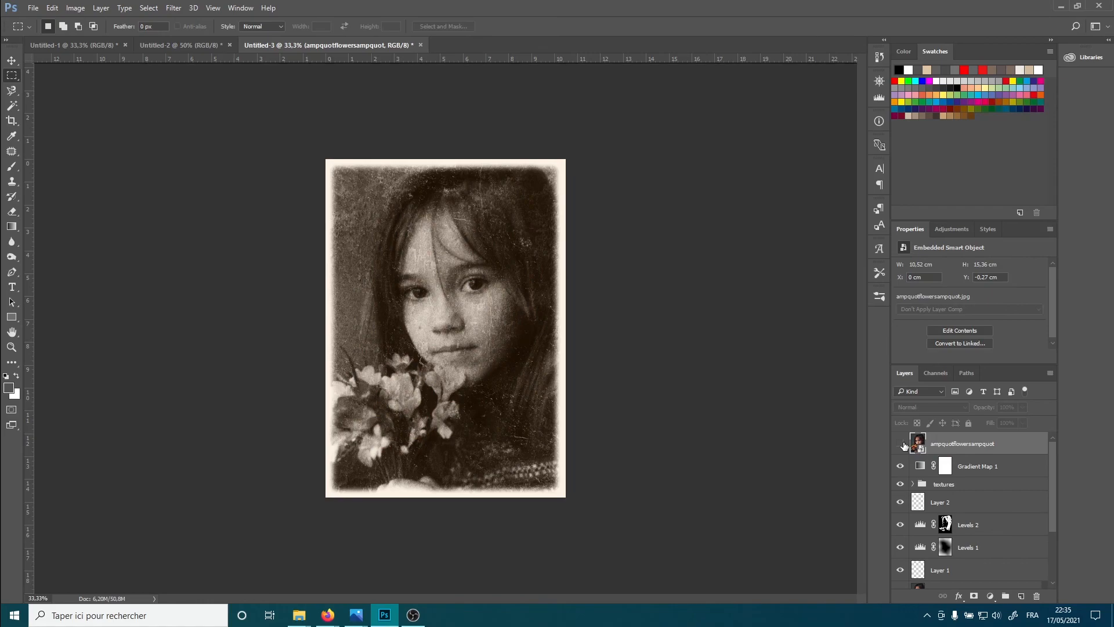
left_click(901, 445)
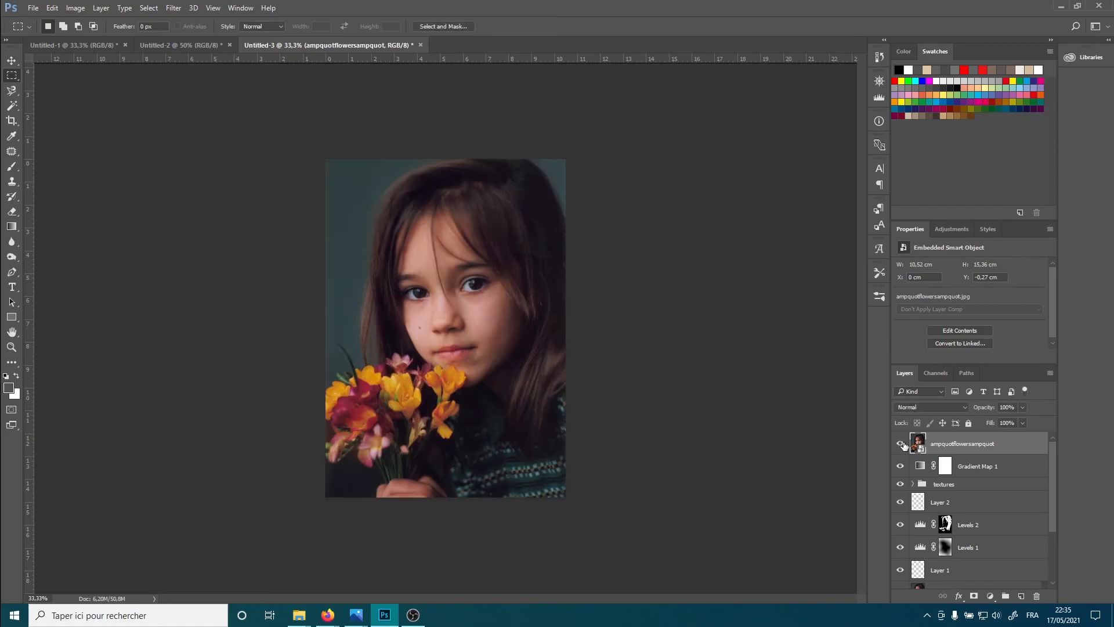
left_click(901, 444)
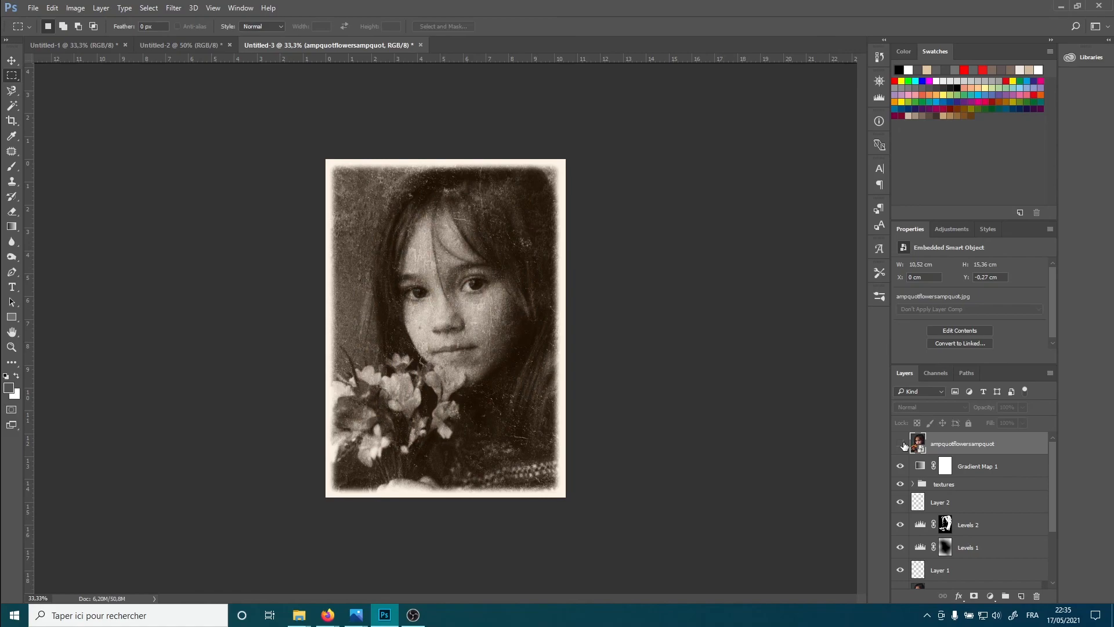
left_click(901, 444)
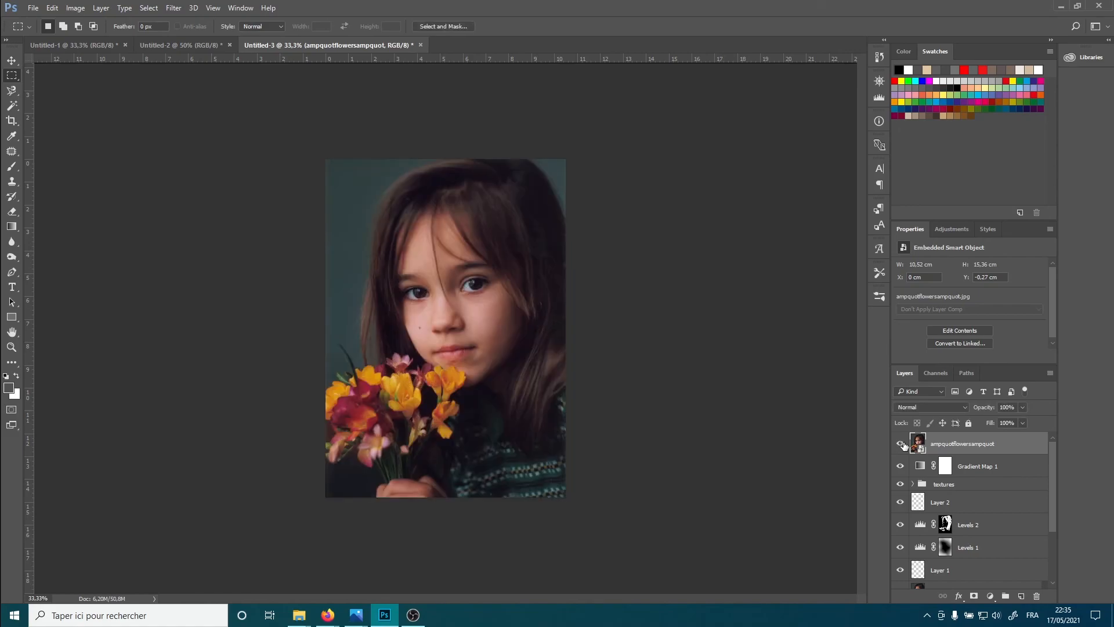
left_click(902, 444)
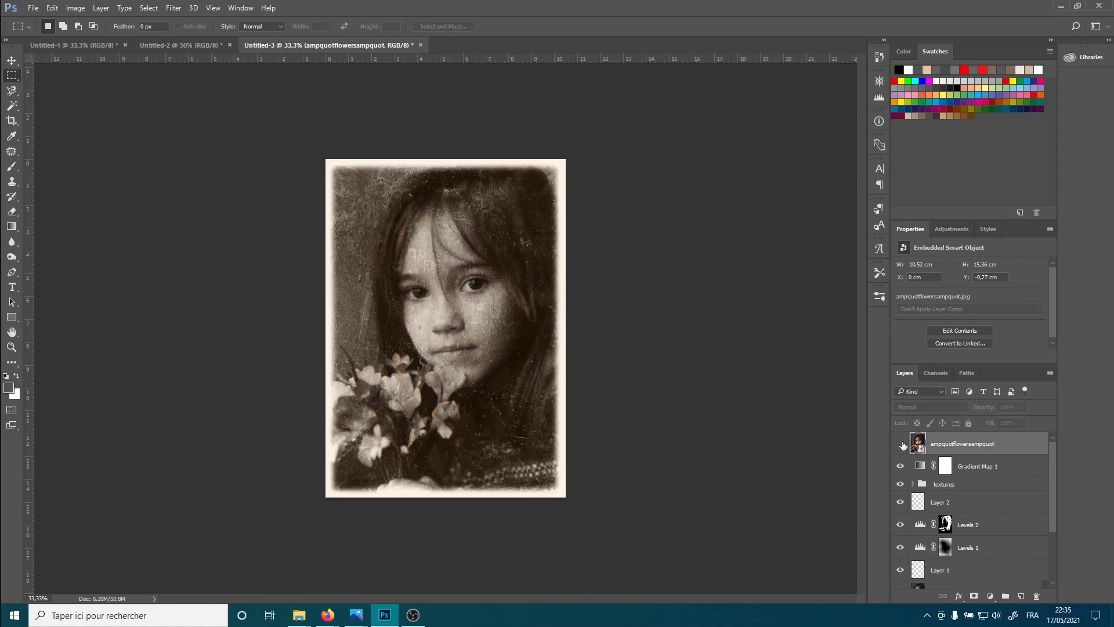